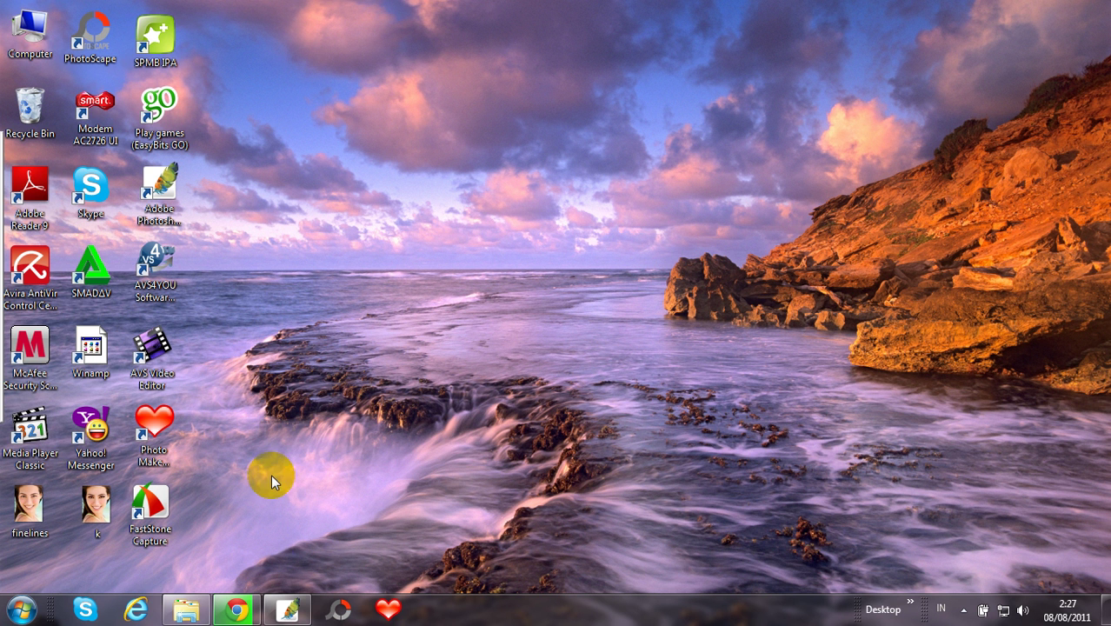
Step: Bring Photoshop forward and maximize the woman-eye-brows-de.jpg document window
click(287, 609)
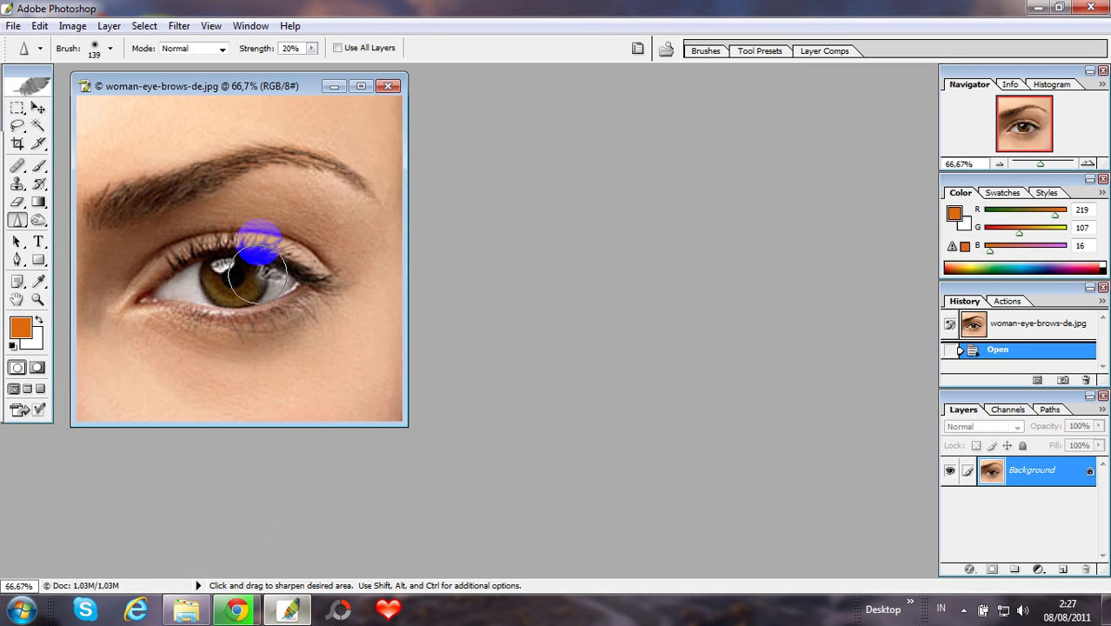
click(360, 86)
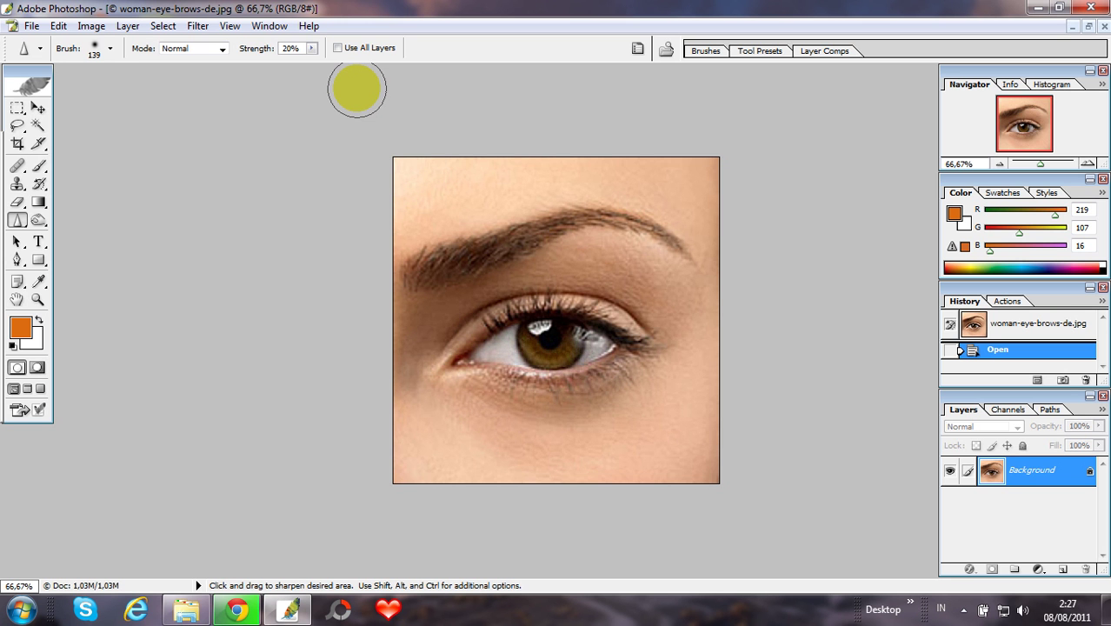
Step: Set up the Brush tool with a soft 100 px, 0% hardness tip in Soft Light mode at 10% opacity
click(41, 166)
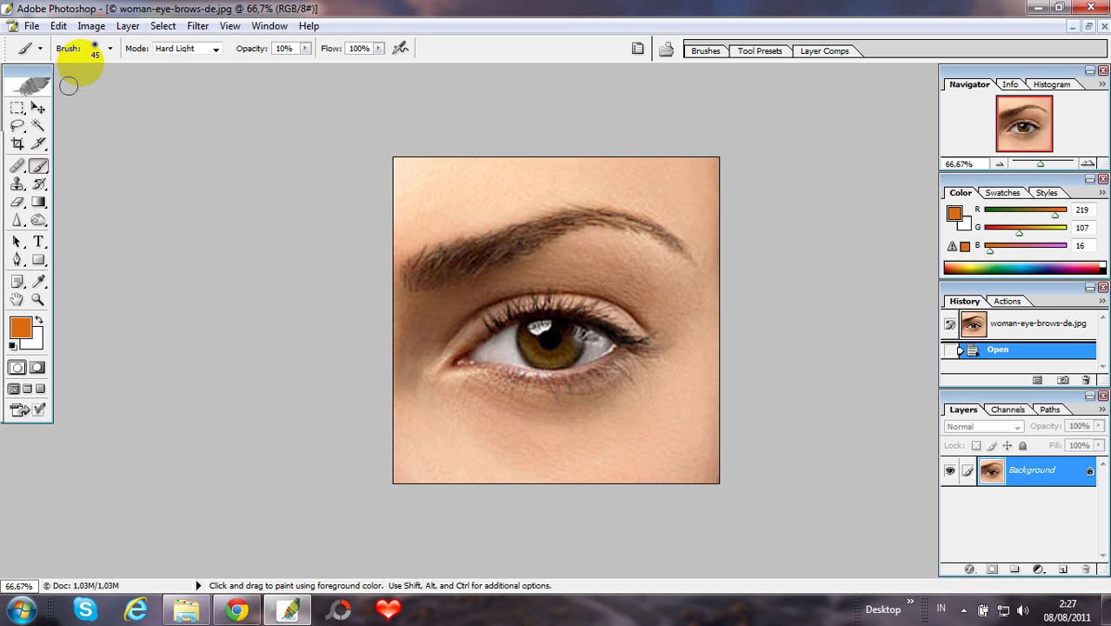
click(110, 52)
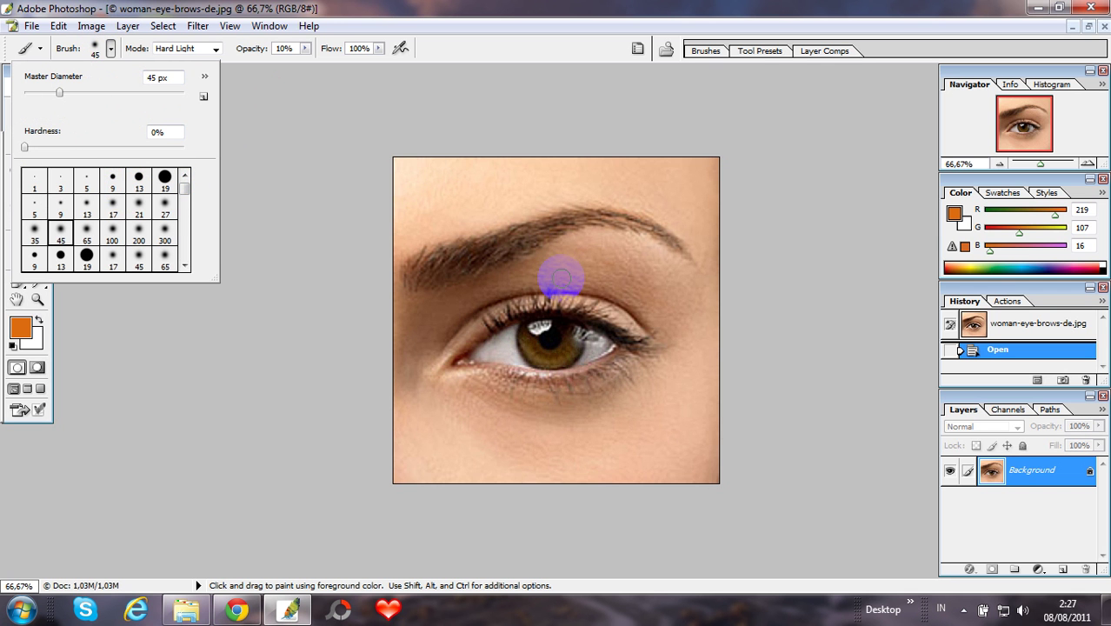
drag(647, 329, 541, 312)
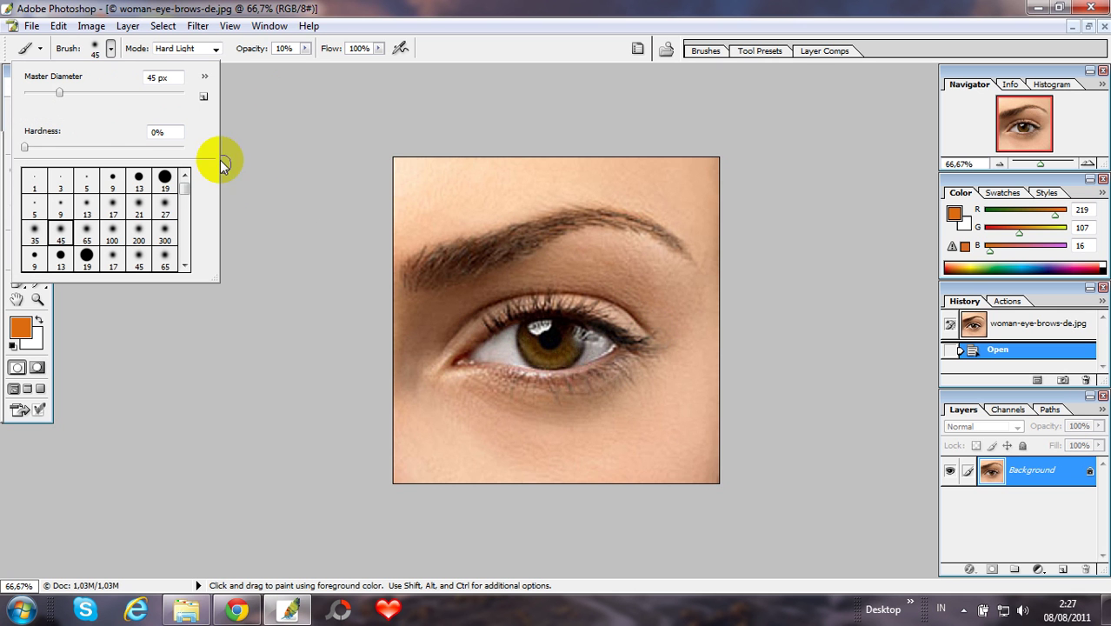
click(141, 176)
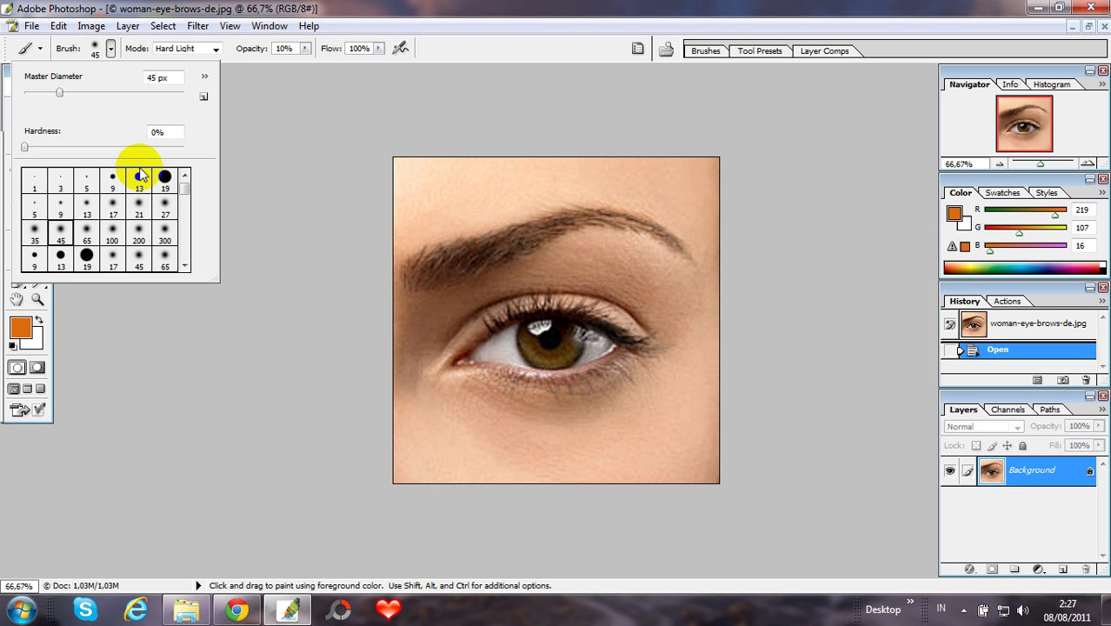
click(145, 207)
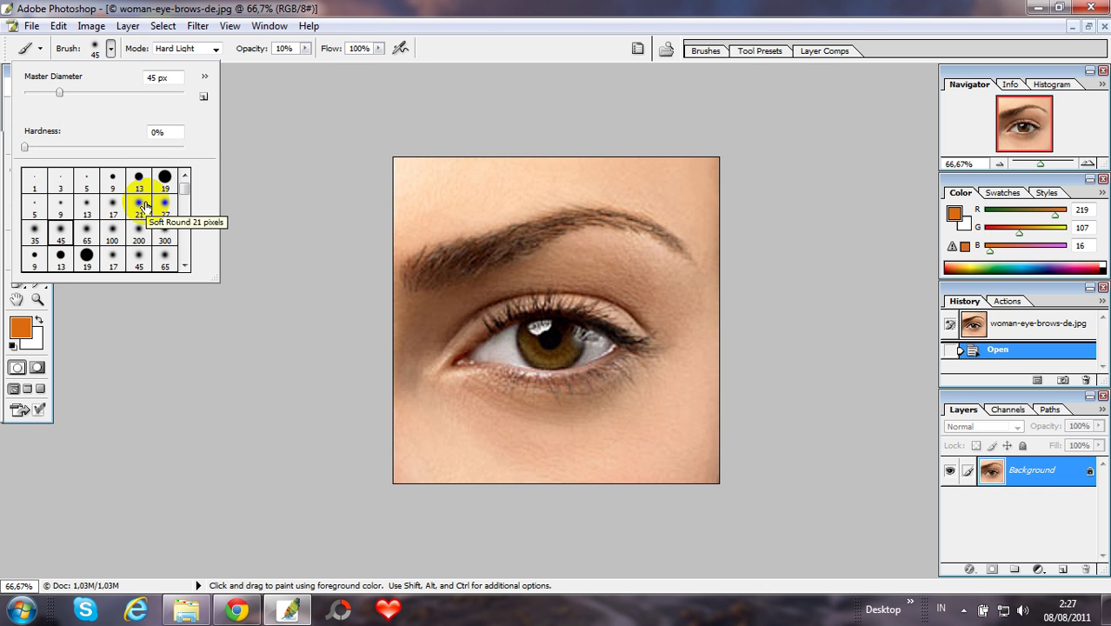
drag(634, 292, 584, 322)
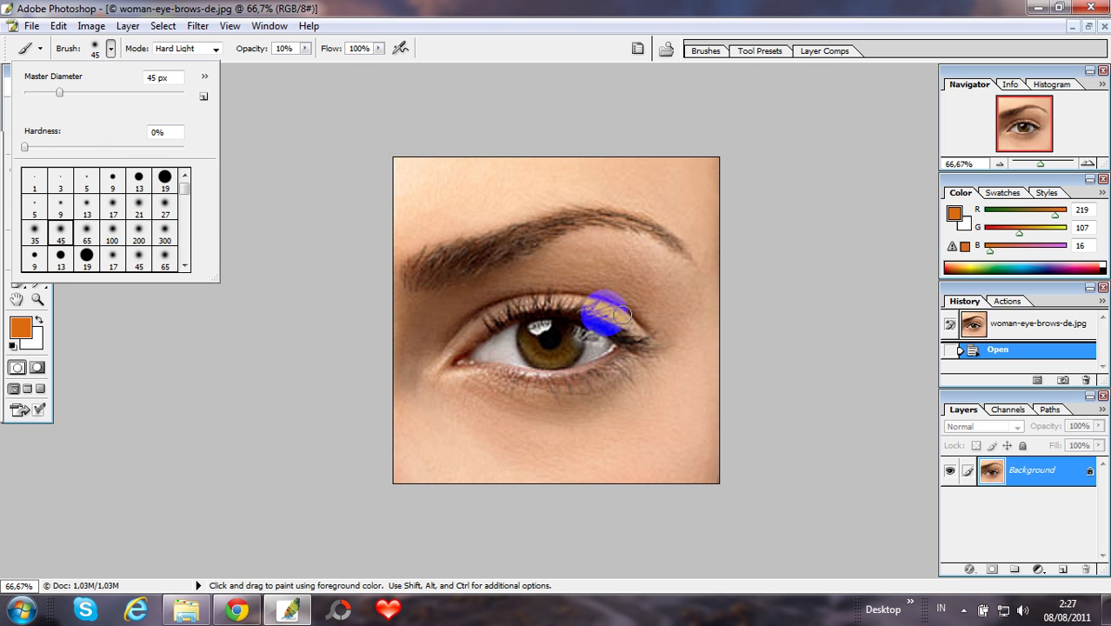
click(87, 231)
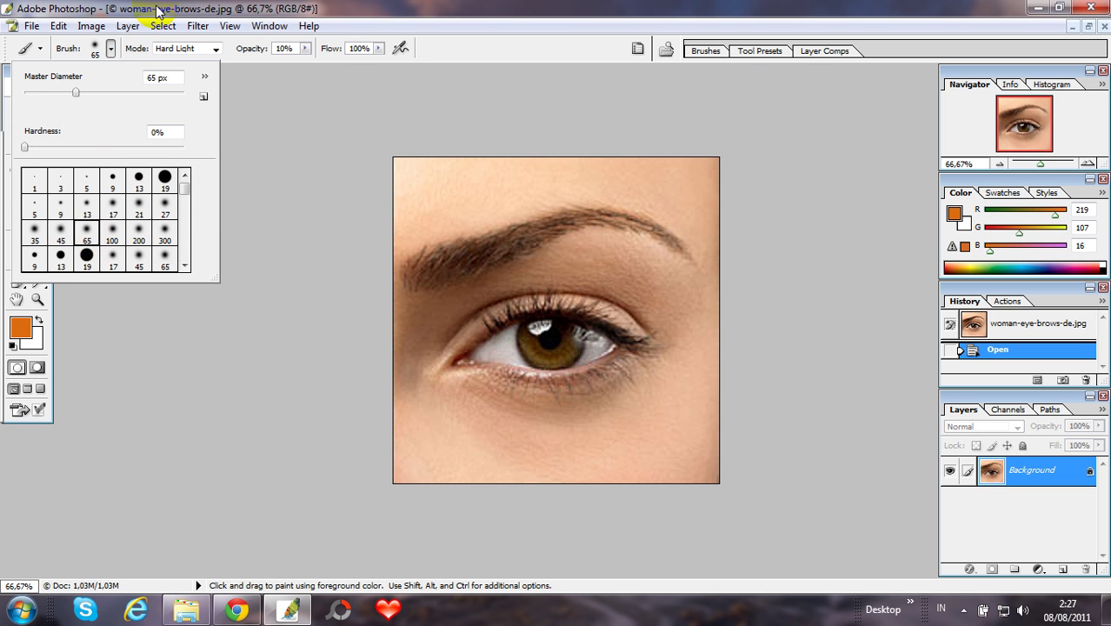
drag(487, 369, 650, 308)
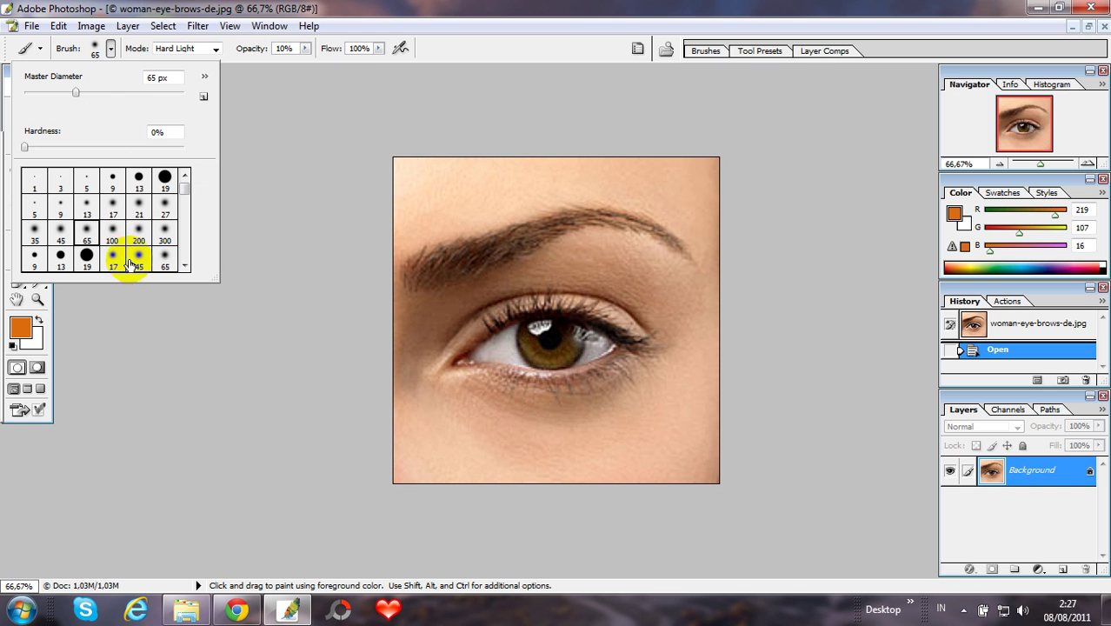
click(113, 231)
click(643, 322)
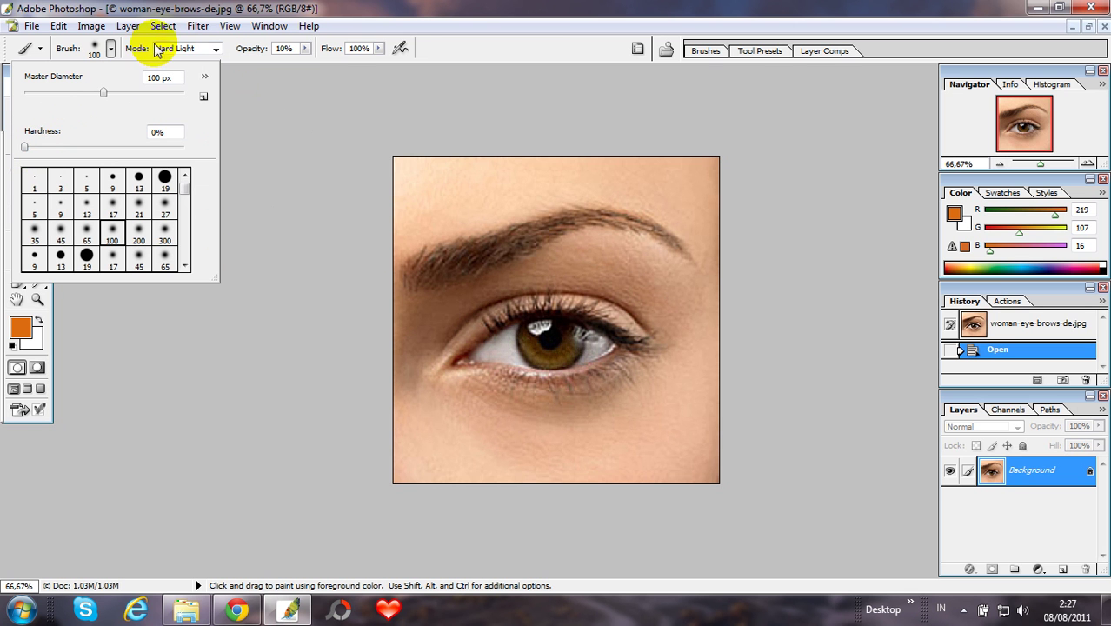
click(215, 50)
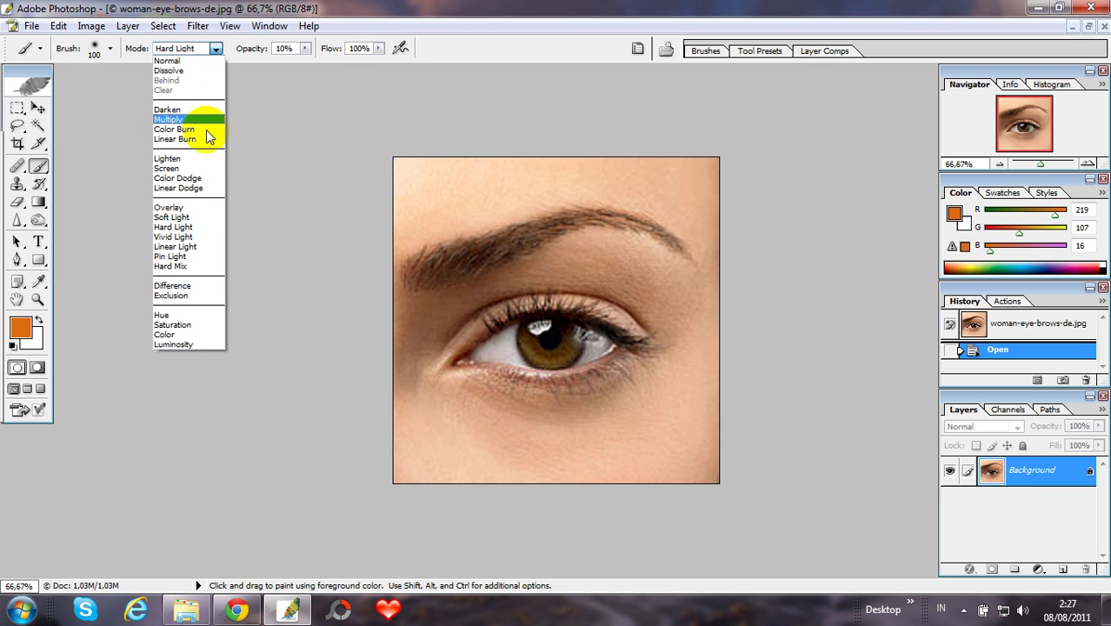
click(172, 215)
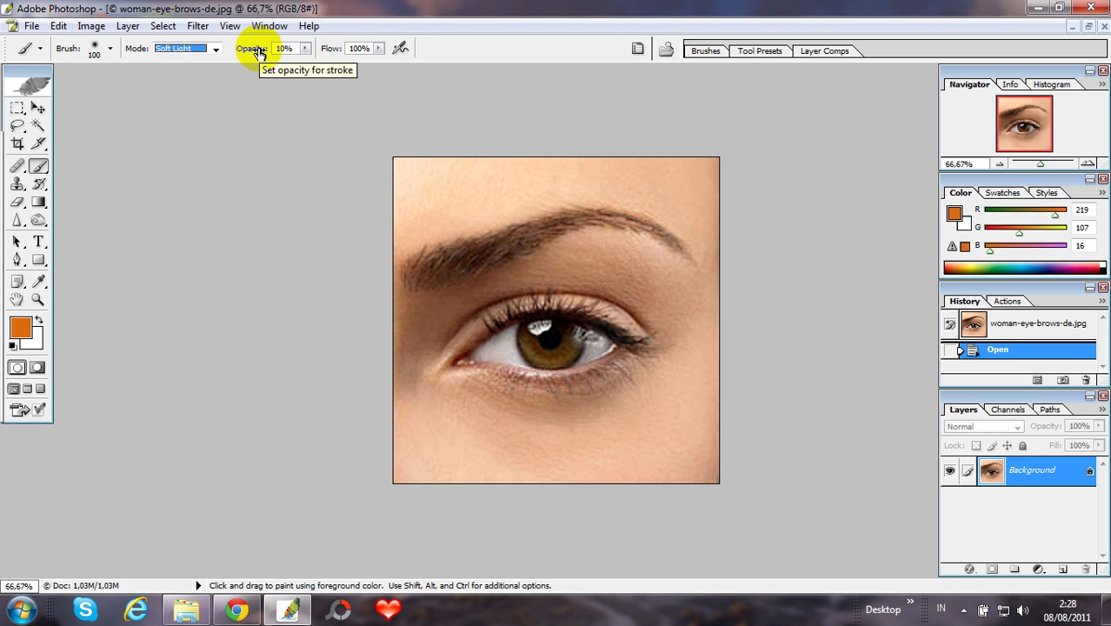
Step: Zoom to about 105% and paint soft orange shadow over the eyelid, crease and outer corner at 10% opacity
click(493, 262)
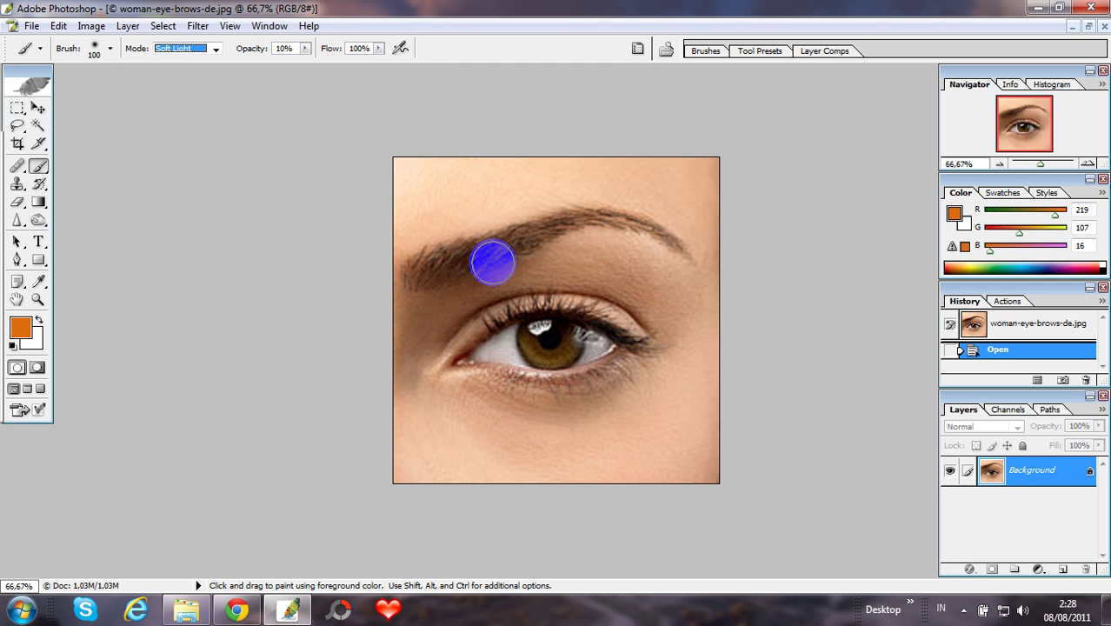
click(304, 53)
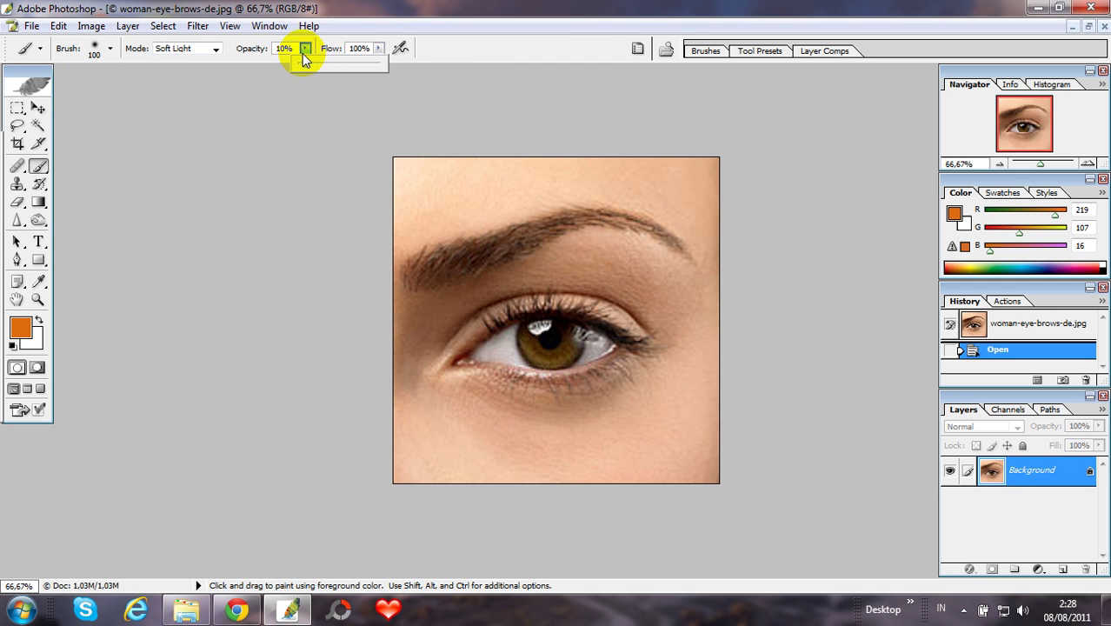
click(469, 40)
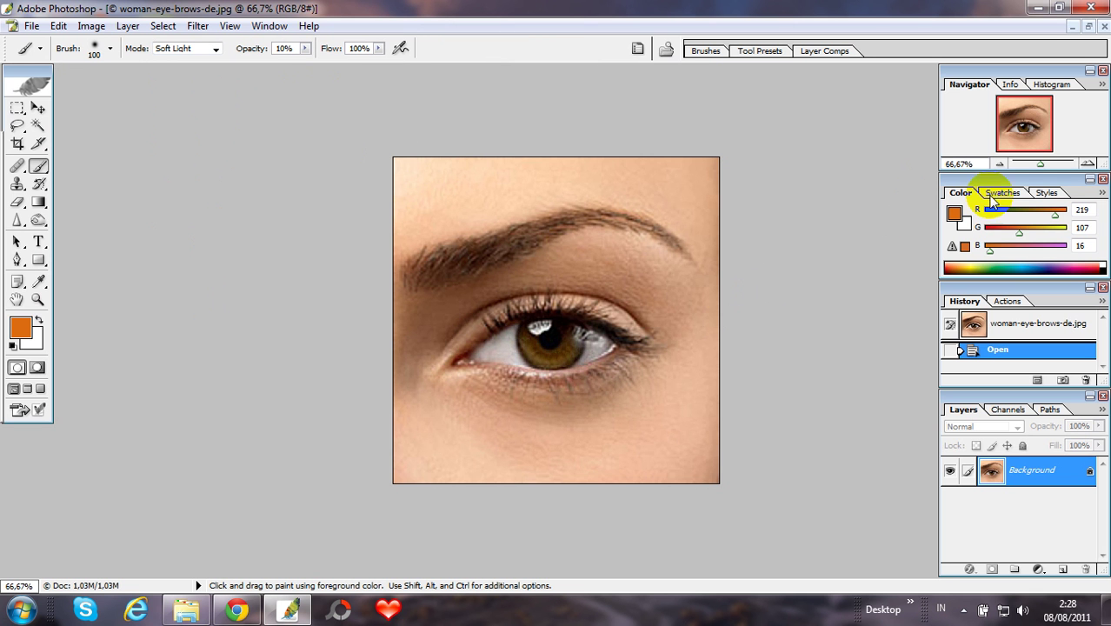
drag(1043, 167, 1047, 167)
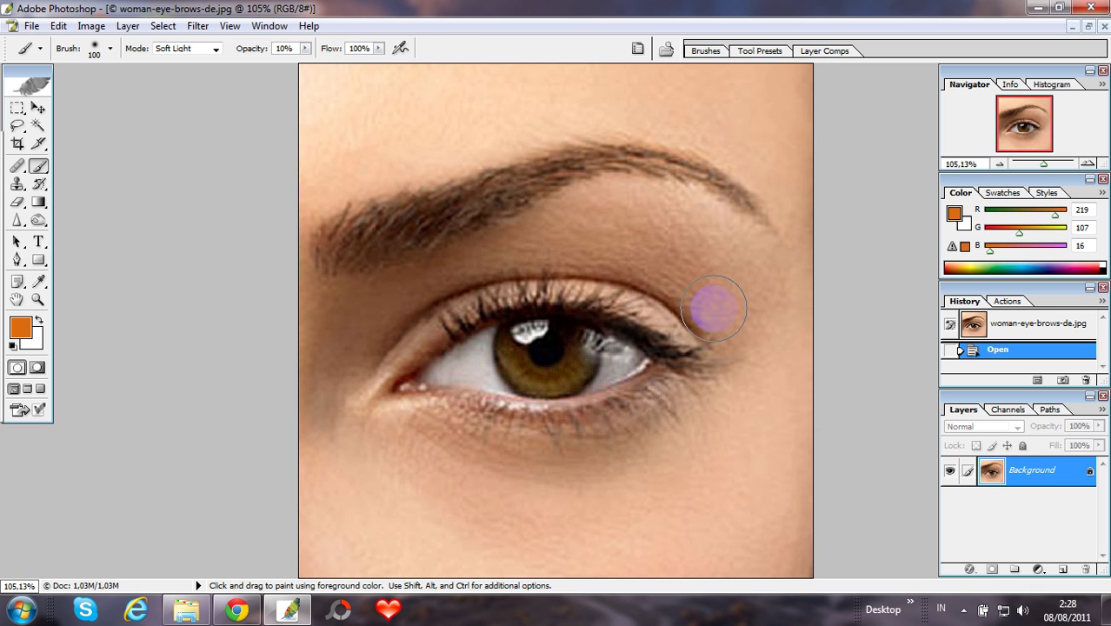
mouse_move(715, 310)
mouse_down()
mouse_move(646, 260)
mouse_move(606, 252)
mouse_move(703, 305)
mouse_move(578, 242)
mouse_move(536, 245)
mouse_move(483, 271)
mouse_move(605, 252)
mouse_move(721, 310)
mouse_move(679, 279)
mouse_move(474, 295)
mouse_move(422, 315)
mouse_move(364, 379)
mouse_move(498, 287)
mouse_move(707, 329)
mouse_up()
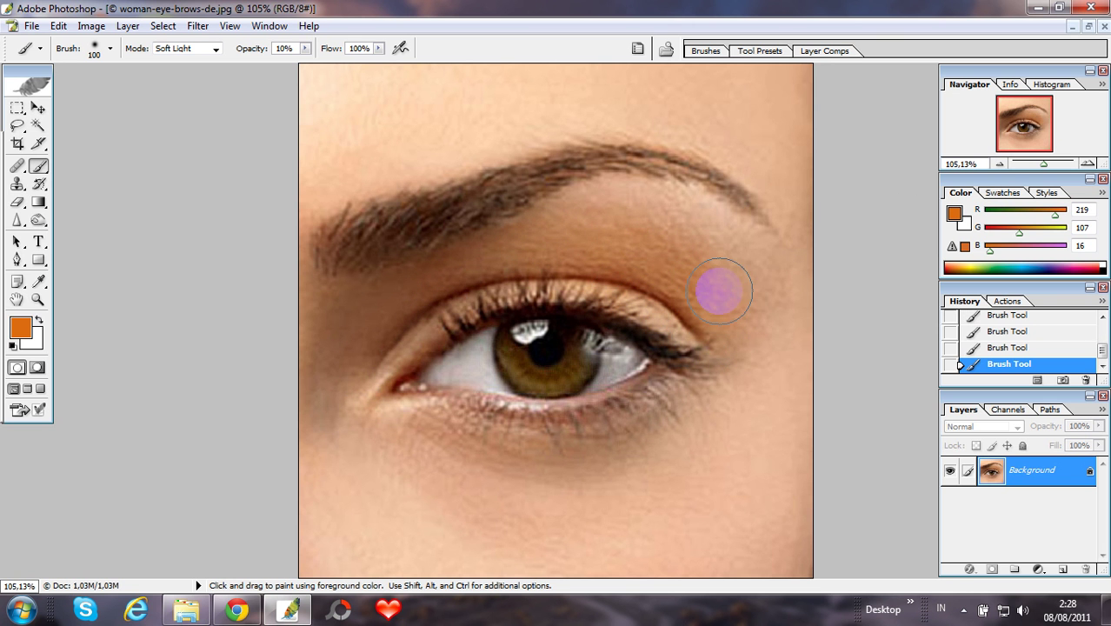
mouse_move(577, 235)
mouse_down()
mouse_move(459, 262)
mouse_move(397, 298)
mouse_move(358, 369)
mouse_move(401, 329)
mouse_move(603, 250)
mouse_move(647, 269)
mouse_up()
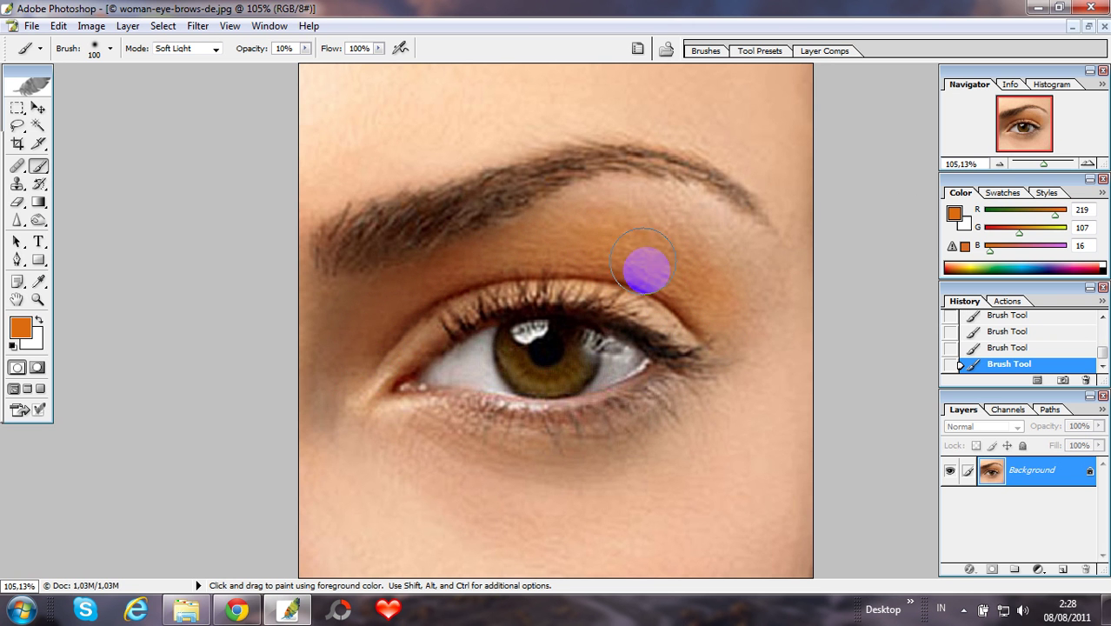
mouse_move(732, 317)
mouse_down()
mouse_move(708, 329)
mouse_move(731, 309)
mouse_up()
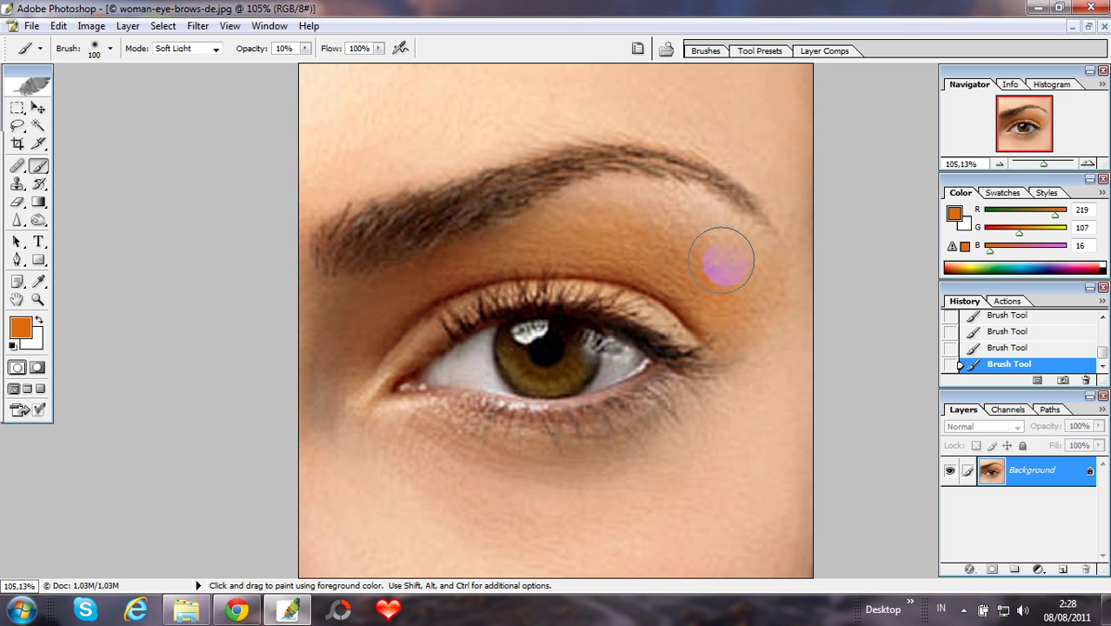
drag(387, 199, 461, 293)
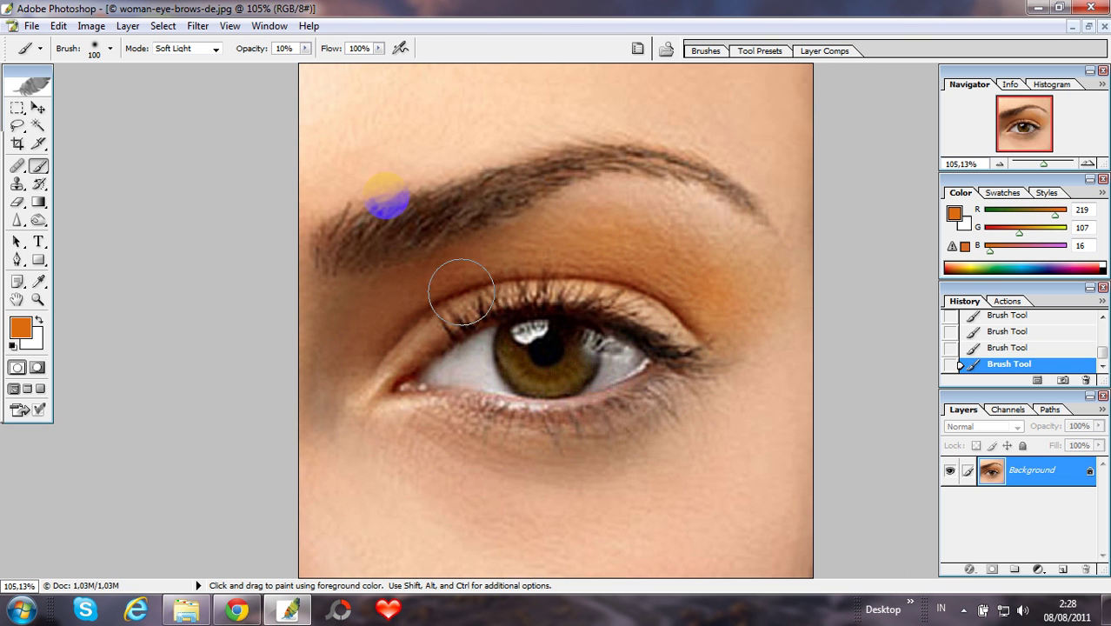
Step: Switch to a soft 45 px tip, add shadow across the lower lid, and view at 100%
click(109, 49)
click(61, 230)
mouse_move(534, 348)
mouse_down()
mouse_move(657, 376)
mouse_move(596, 416)
mouse_move(405, 384)
mouse_move(390, 407)
mouse_move(657, 377)
mouse_move(726, 320)
mouse_move(702, 293)
mouse_move(650, 296)
mouse_move(654, 306)
mouse_move(509, 290)
mouse_move(383, 369)
mouse_move(482, 300)
mouse_move(704, 329)
mouse_move(663, 318)
mouse_move(379, 341)
mouse_move(459, 298)
mouse_move(419, 331)
mouse_move(660, 301)
mouse_move(697, 316)
mouse_move(575, 255)
mouse_move(488, 255)
mouse_move(427, 308)
mouse_up()
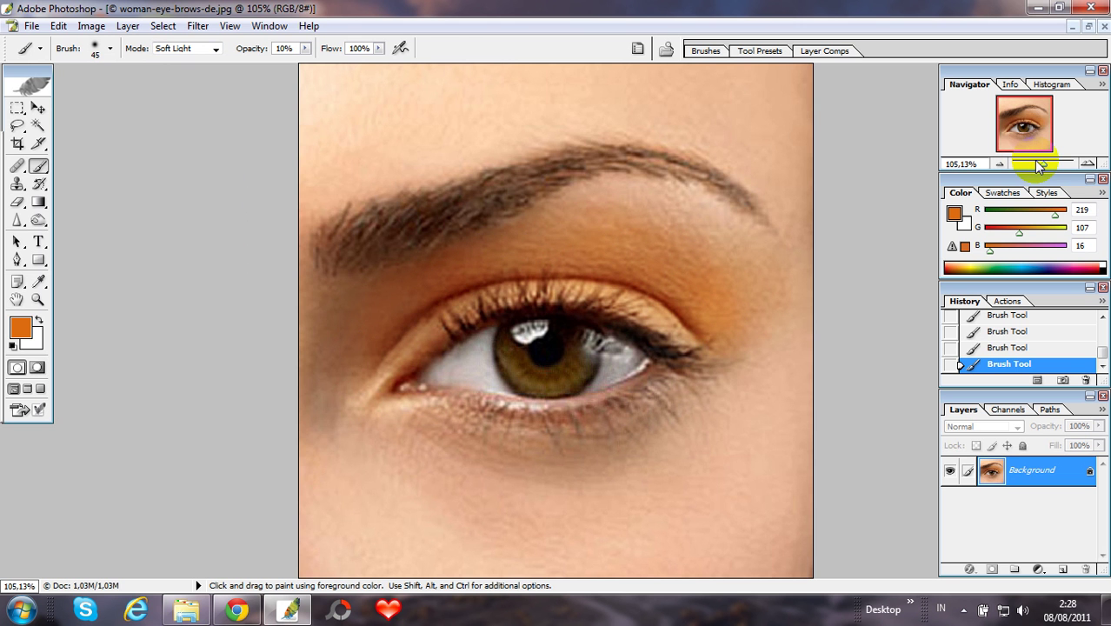
drag(1044, 166, 1039, 165)
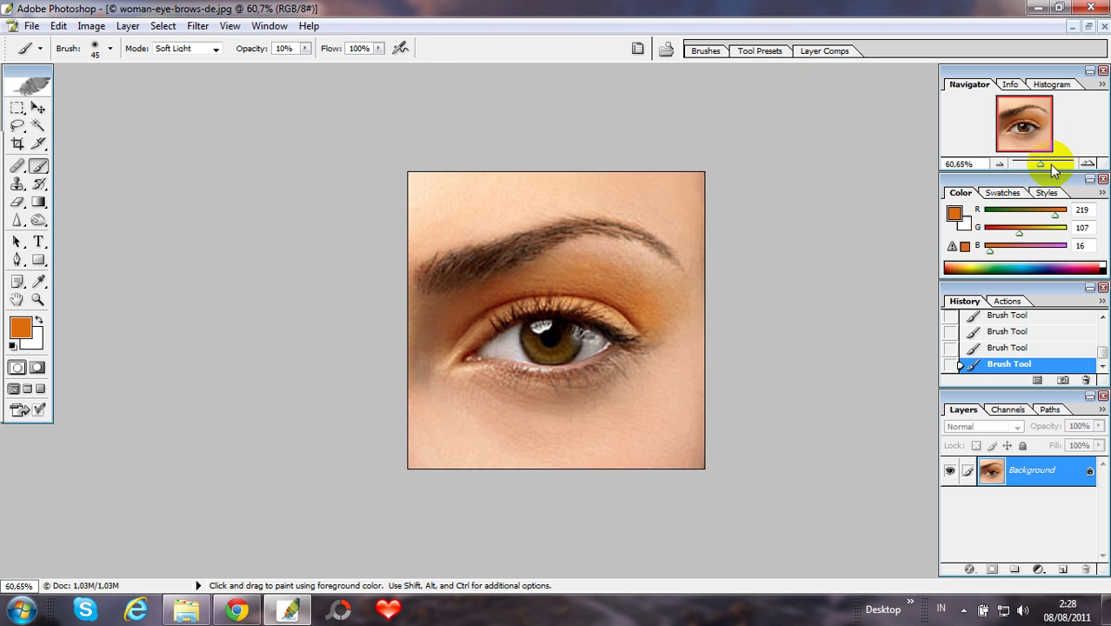
drag(1043, 169, 1045, 170)
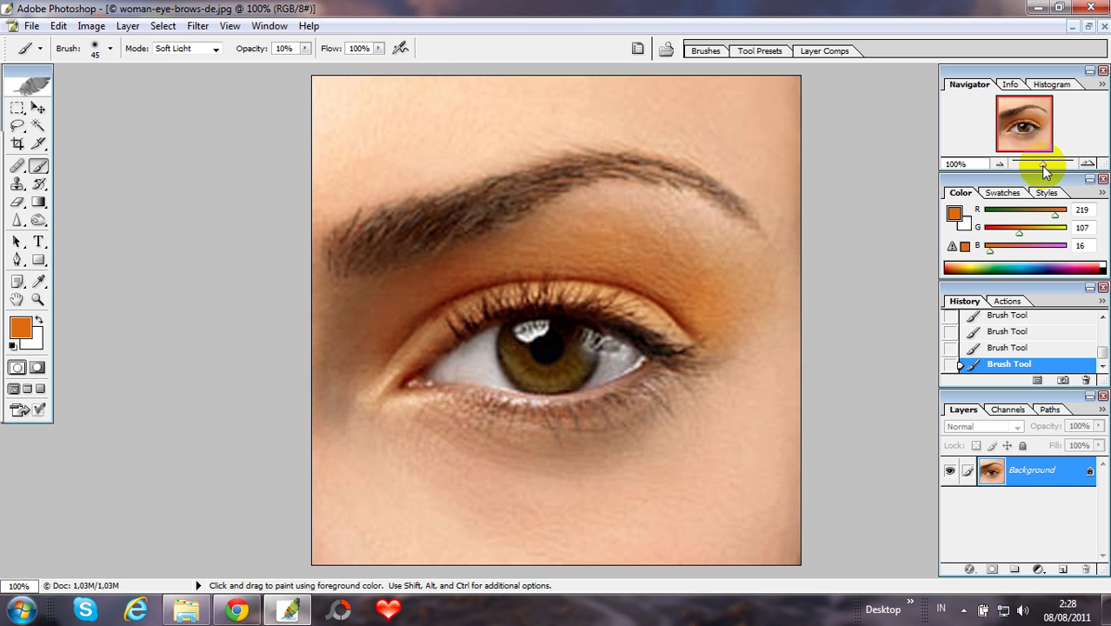
Step: Sharpen the brow, outer upper lid, inner corner and lower lash line at 20% strength
click(15, 222)
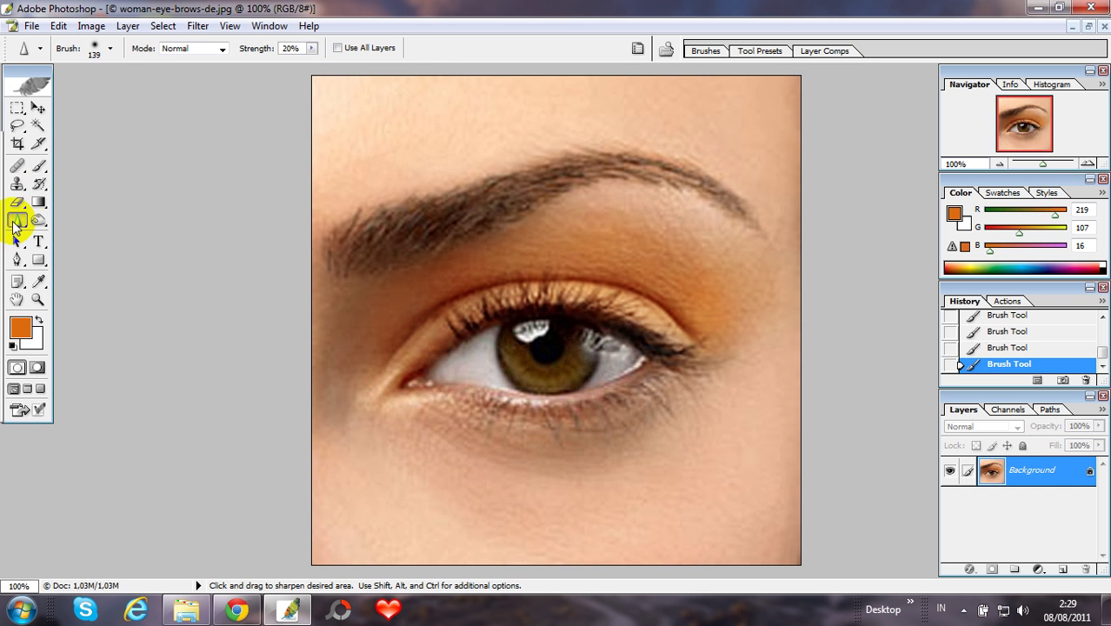
mouse_move(506, 184)
mouse_down()
mouse_move(700, 276)
mouse_move(541, 232)
mouse_up()
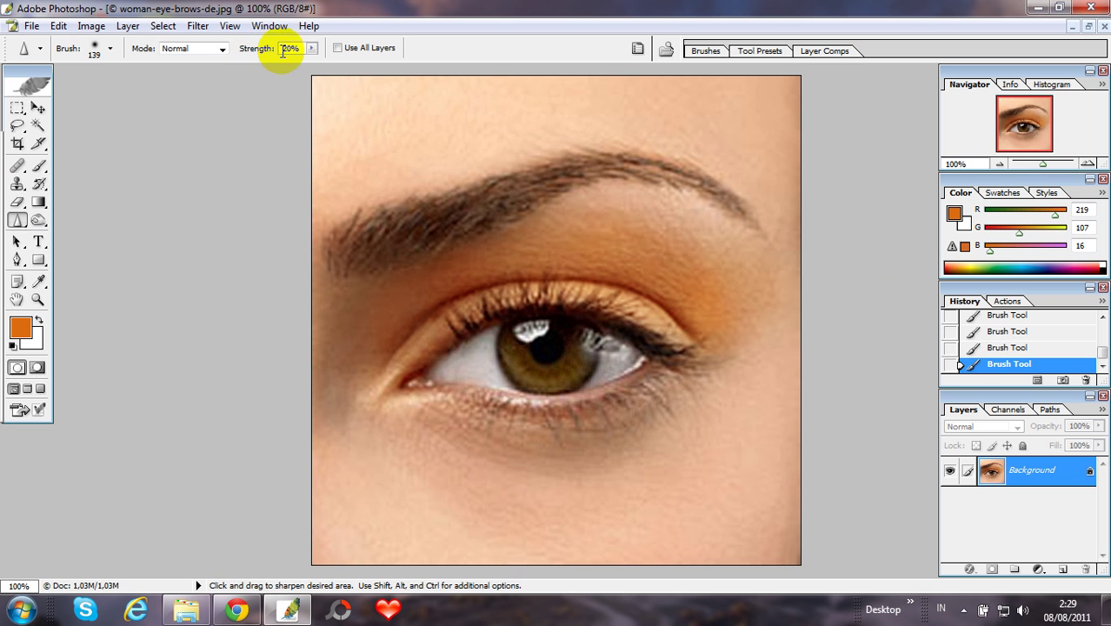
text(20)
mouse_move(695, 278)
mouse_down()
mouse_move(727, 315)
mouse_move(722, 332)
mouse_move(652, 280)
mouse_up()
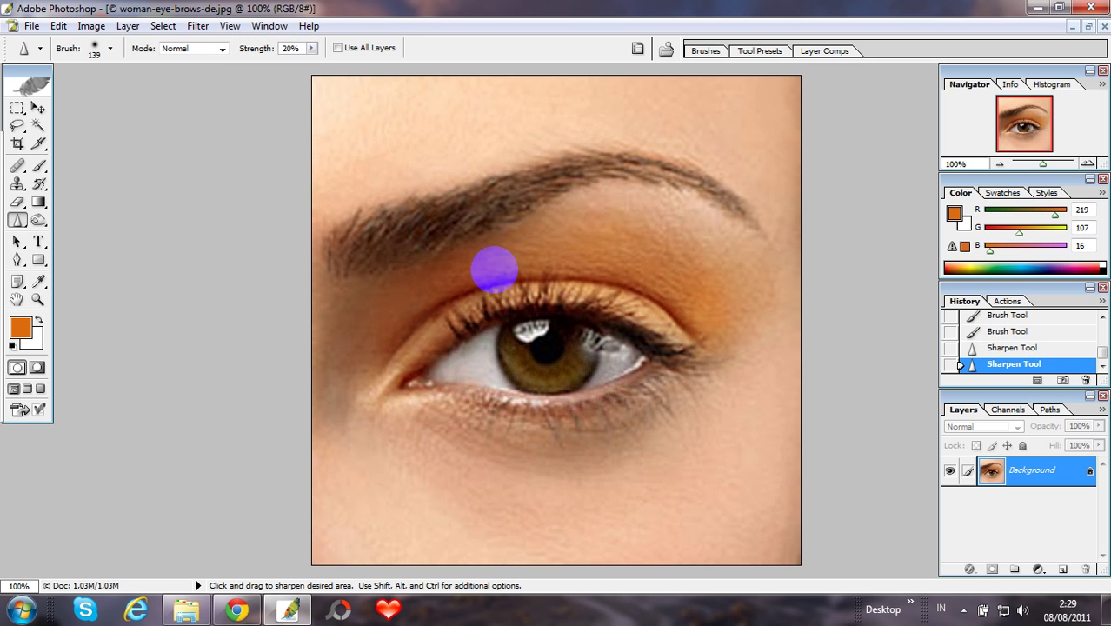
mouse_move(495, 271)
mouse_down()
mouse_move(461, 282)
mouse_move(396, 356)
mouse_move(386, 376)
mouse_move(398, 392)
mouse_move(682, 404)
mouse_up()
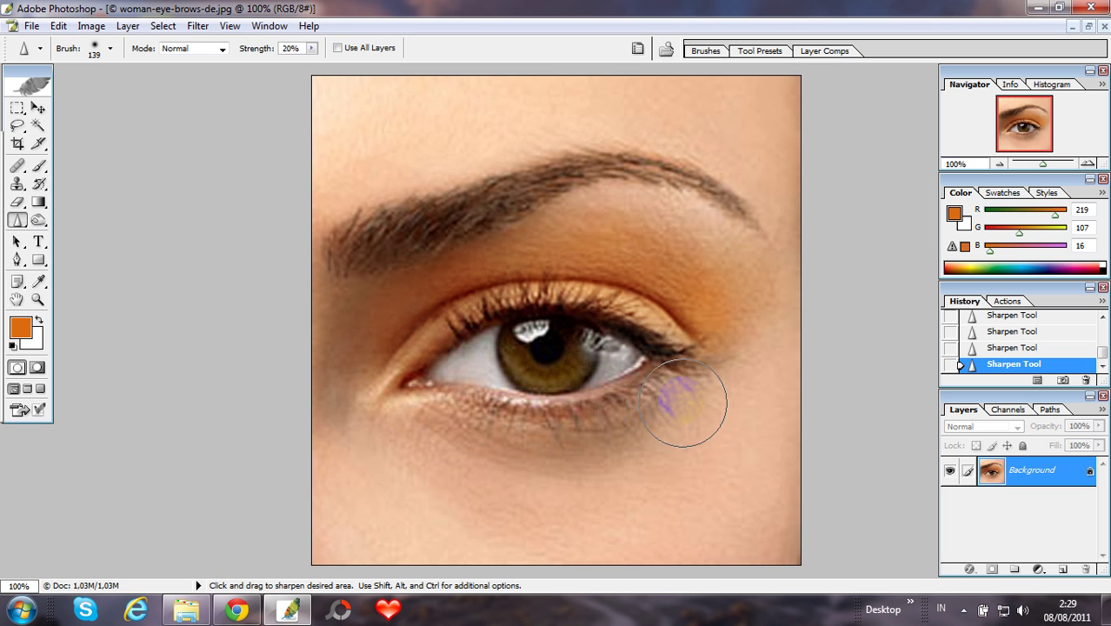
mouse_move(722, 300)
mouse_down()
mouse_move(719, 288)
mouse_move(625, 253)
mouse_move(630, 263)
mouse_move(586, 246)
mouse_move(536, 253)
mouse_move(367, 355)
mouse_move(585, 261)
mouse_move(688, 277)
mouse_move(603, 248)
mouse_move(590, 256)
mouse_up()
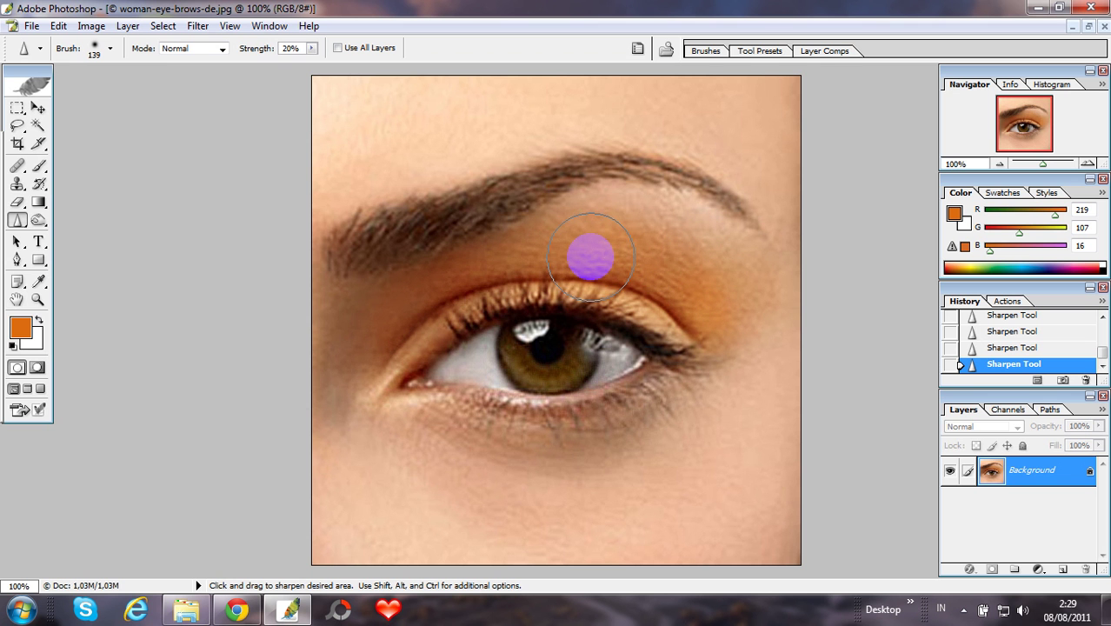
mouse_move(591, 256)
mouse_down()
mouse_move(496, 256)
mouse_move(438, 282)
mouse_move(678, 297)
mouse_move(726, 276)
mouse_move(702, 258)
mouse_move(650, 296)
mouse_move(486, 277)
mouse_move(419, 306)
mouse_move(692, 280)
mouse_move(722, 297)
mouse_move(657, 250)
mouse_move(454, 330)
mouse_move(461, 297)
mouse_move(391, 376)
mouse_move(632, 323)
mouse_move(367, 365)
mouse_up()
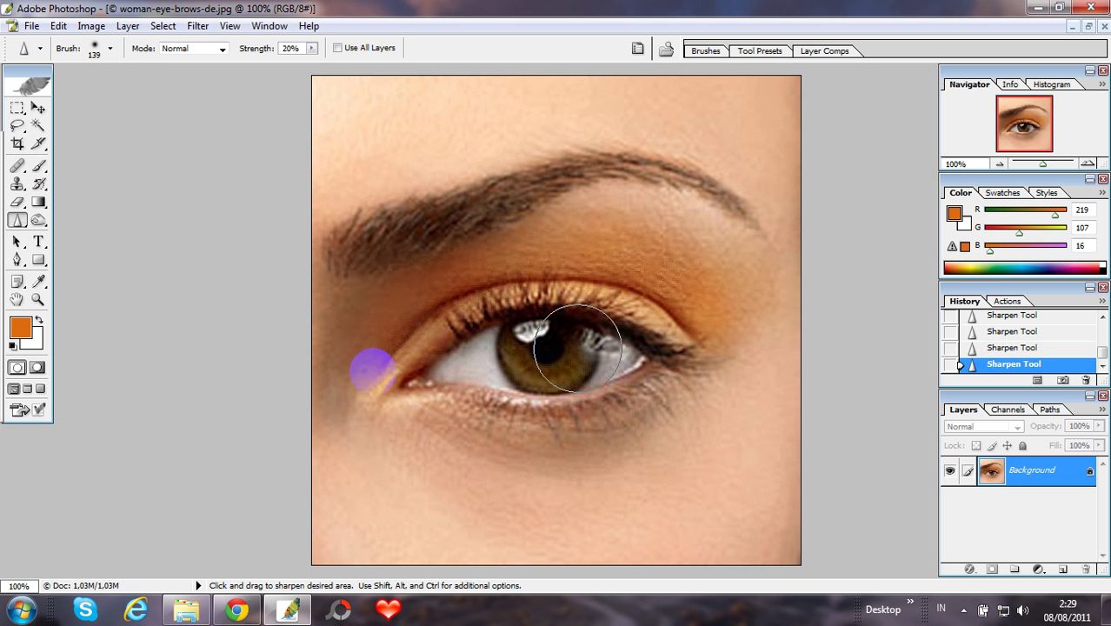
mouse_move(539, 243)
mouse_down()
mouse_move(555, 238)
mouse_move(714, 317)
mouse_move(705, 317)
mouse_move(739, 275)
mouse_move(726, 278)
mouse_move(714, 318)
mouse_move(724, 315)
mouse_move(715, 305)
mouse_up()
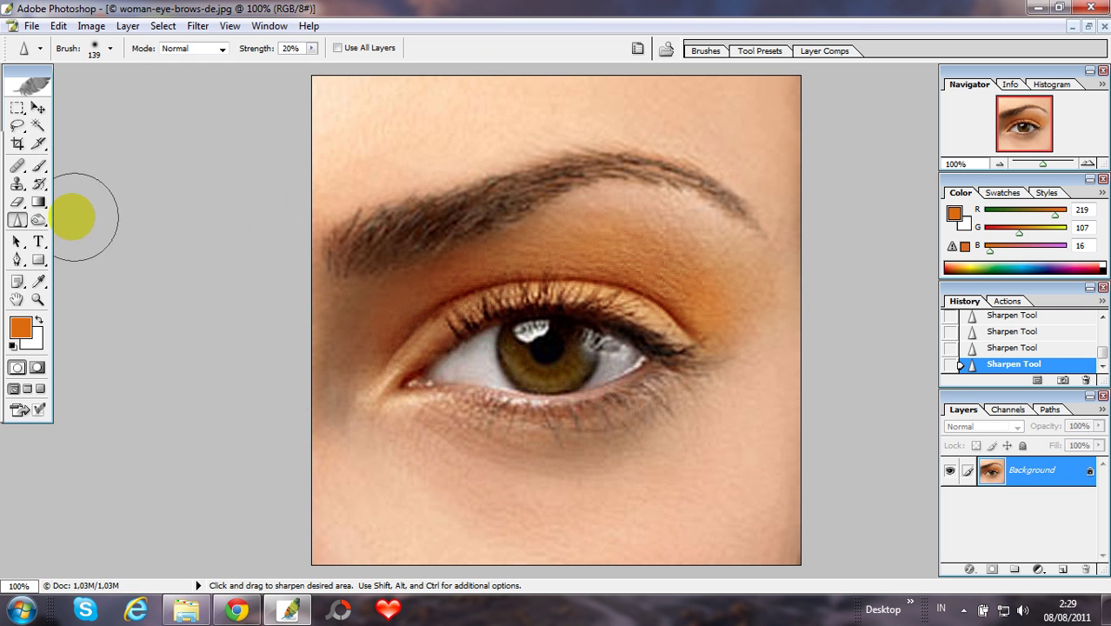
Step: Burn the eyelid crease and outer lid at 8% midtones exposure to deepen the eyeshadow
click(38, 220)
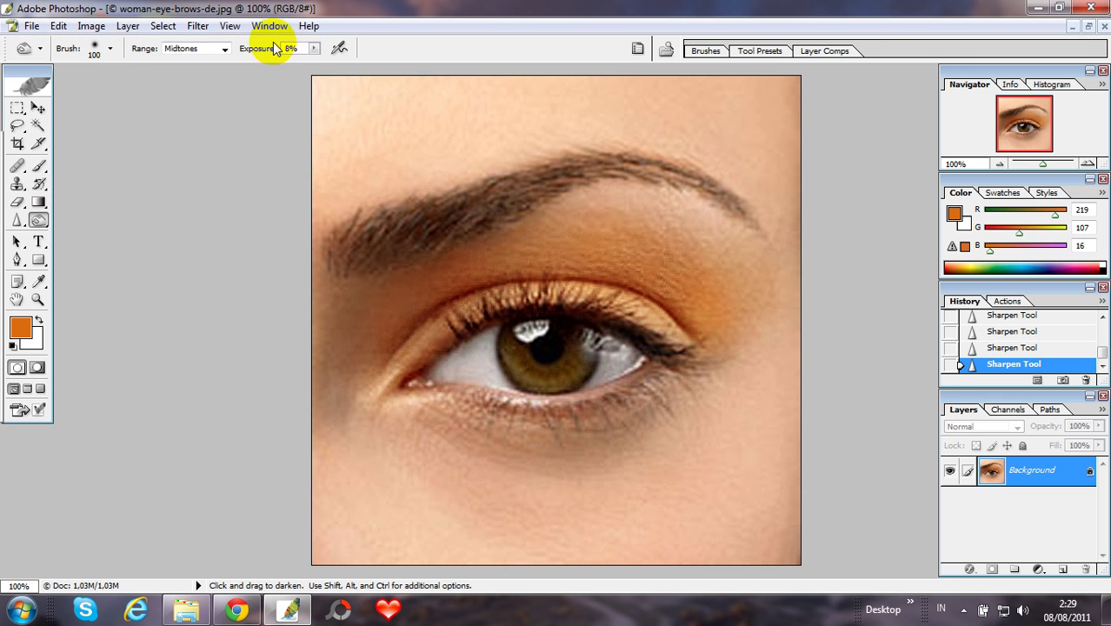
mouse_move(558, 280)
mouse_down()
mouse_move(728, 277)
mouse_move(677, 340)
mouse_move(703, 320)
mouse_move(704, 295)
mouse_move(658, 262)
mouse_move(738, 294)
mouse_move(691, 326)
mouse_move(646, 309)
mouse_move(690, 338)
mouse_move(674, 331)
mouse_move(660, 285)
mouse_move(684, 262)
mouse_move(650, 249)
mouse_move(598, 254)
mouse_move(662, 250)
mouse_move(732, 265)
mouse_move(732, 293)
mouse_move(750, 272)
mouse_move(690, 332)
mouse_move(694, 284)
mouse_move(709, 268)
mouse_move(682, 237)
mouse_move(629, 240)
mouse_move(651, 252)
mouse_move(634, 256)
mouse_move(763, 314)
mouse_move(742, 276)
mouse_move(713, 262)
mouse_move(590, 282)
mouse_move(715, 324)
mouse_move(658, 350)
mouse_up()
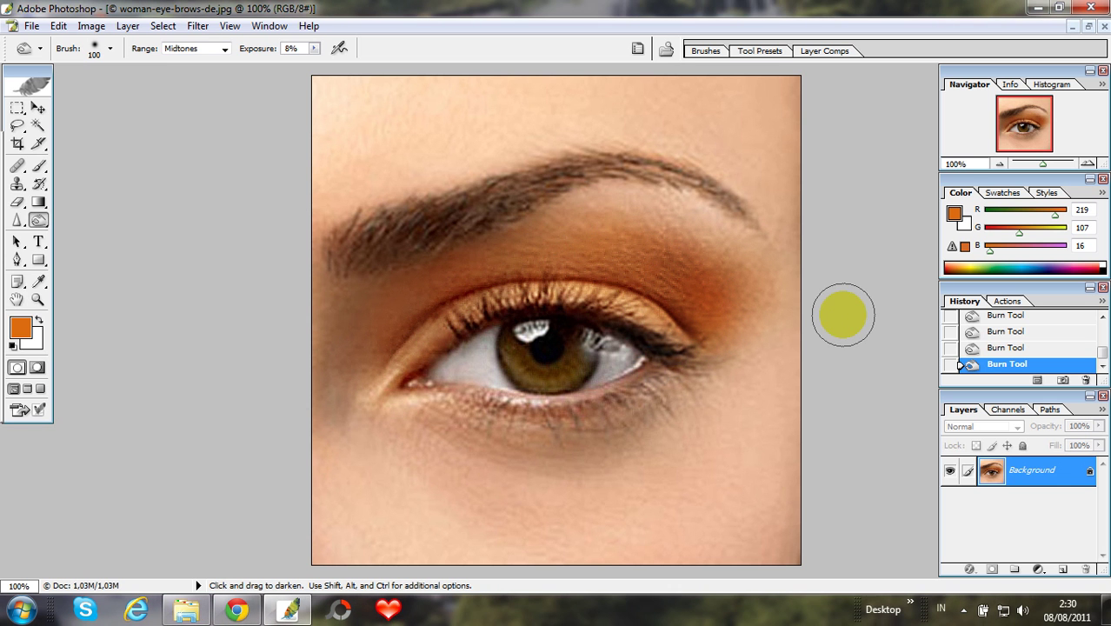
drag(678, 304, 736, 295)
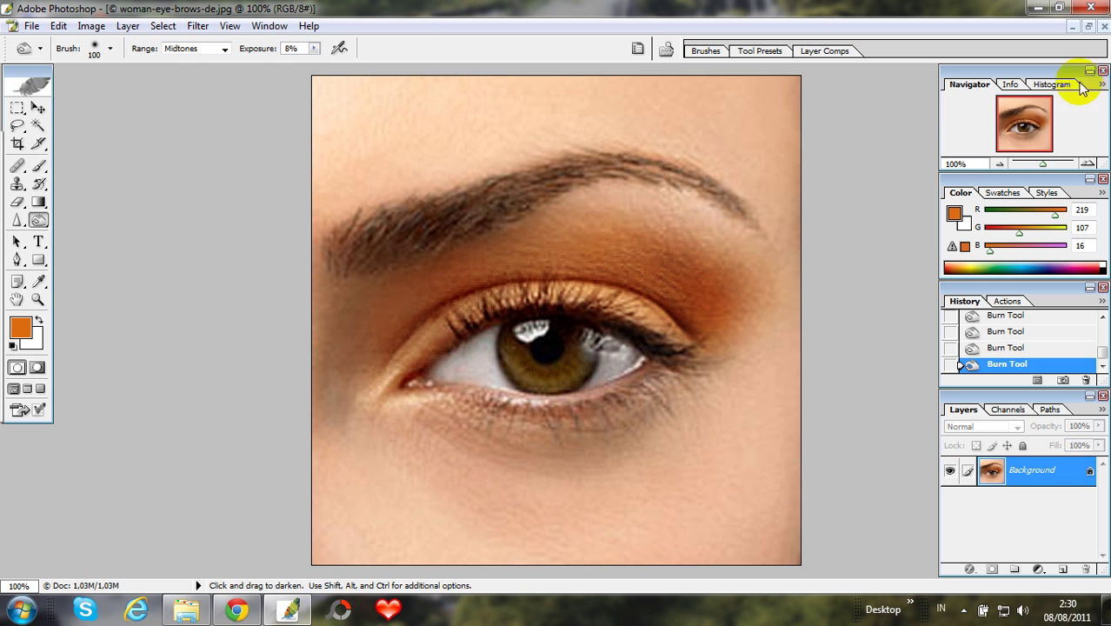
drag(1046, 165, 1042, 163)
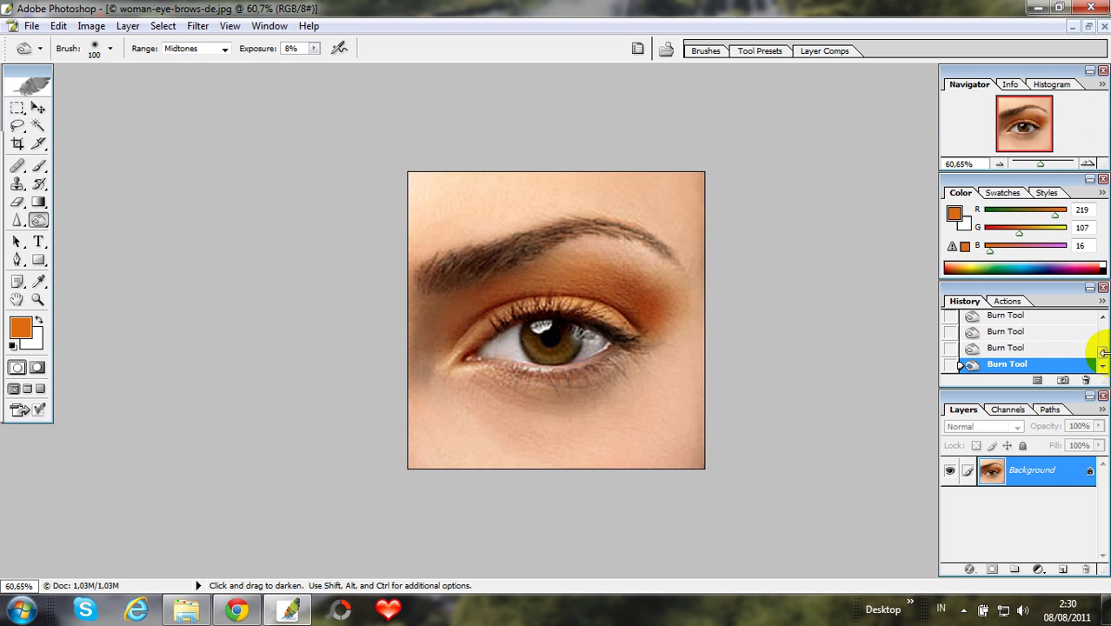
Step: Compare the original snapshot with the latest Burn Tool state in the History panel
drag(1102, 357, 1102, 320)
click(1065, 324)
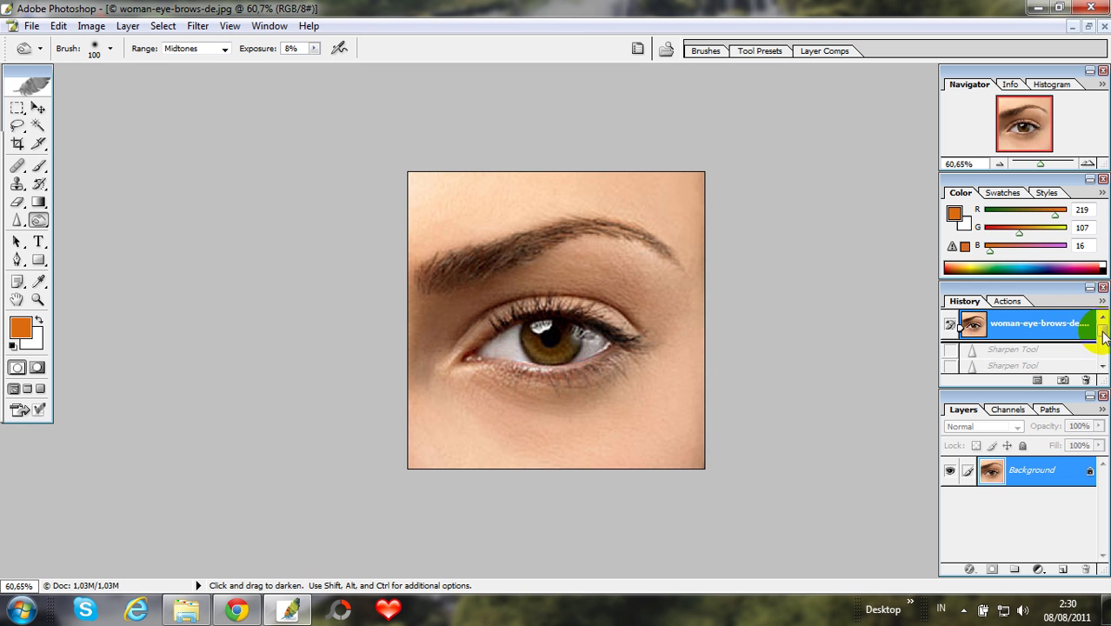
drag(1102, 335, 1102, 352)
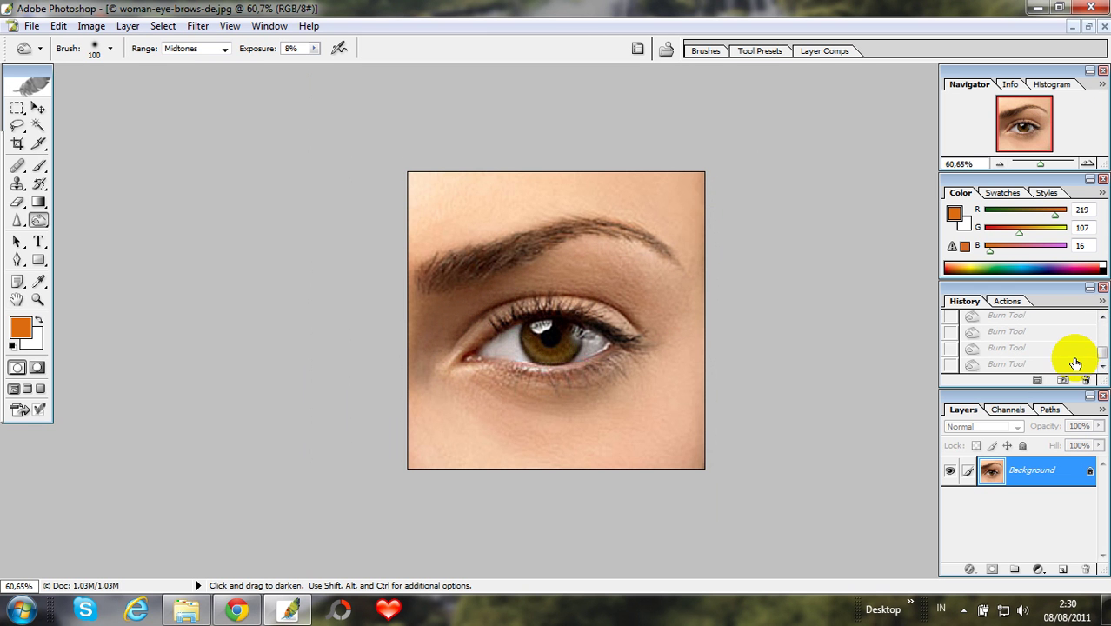
click(1075, 364)
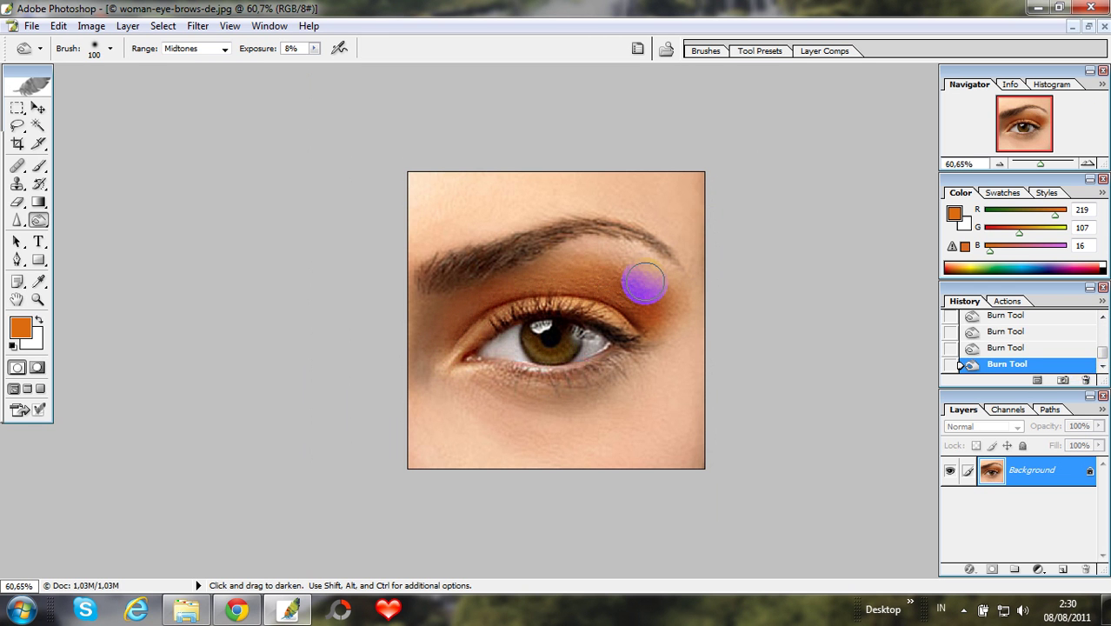
Step: Burn the lid shadow and inner eye corner deeper, then recheck against the original snapshot
mouse_move(644, 283)
mouse_down()
mouse_move(583, 276)
mouse_move(511, 291)
mouse_move(550, 276)
mouse_move(567, 288)
mouse_move(532, 289)
mouse_move(551, 278)
mouse_move(483, 324)
mouse_up()
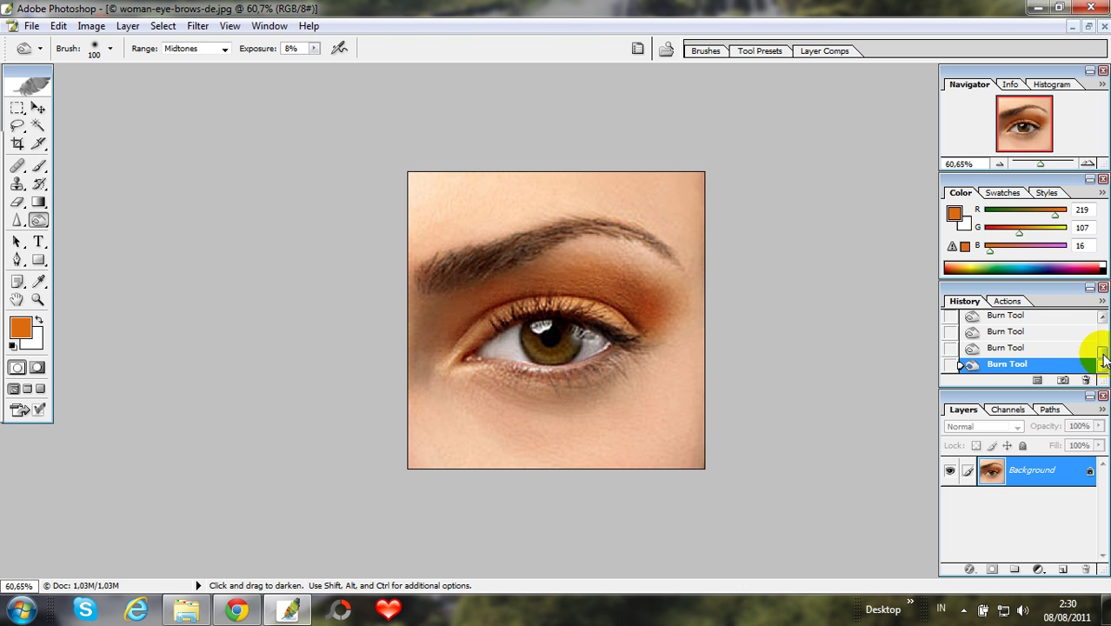
drag(1102, 358, 1097, 323)
click(1082, 331)
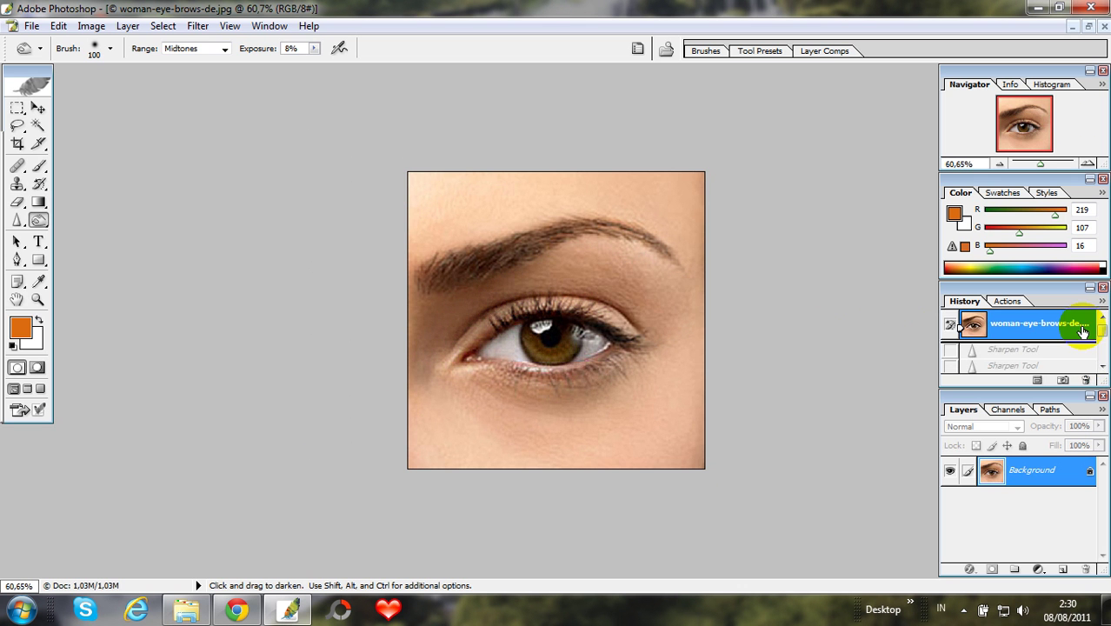
drag(1102, 335, 1100, 355)
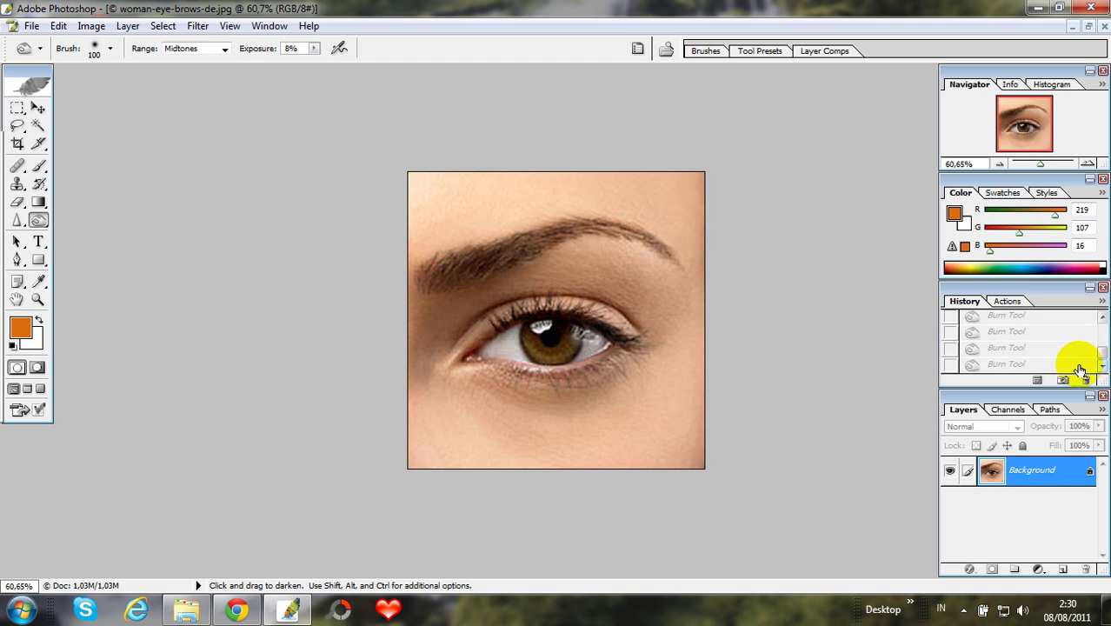
click(1079, 364)
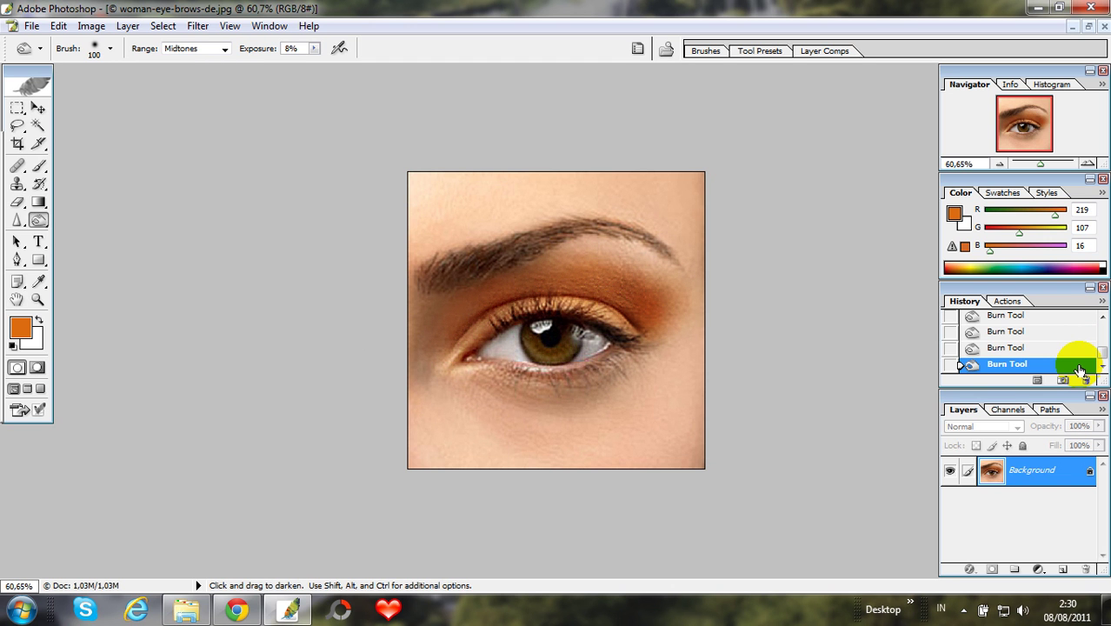
click(191, 609)
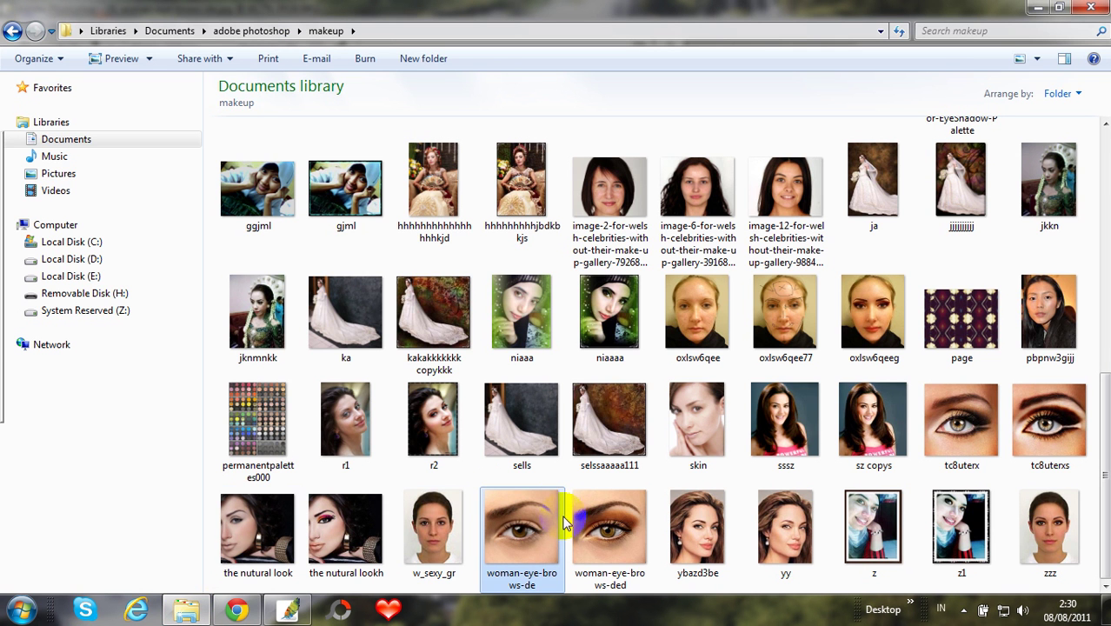
click(288, 609)
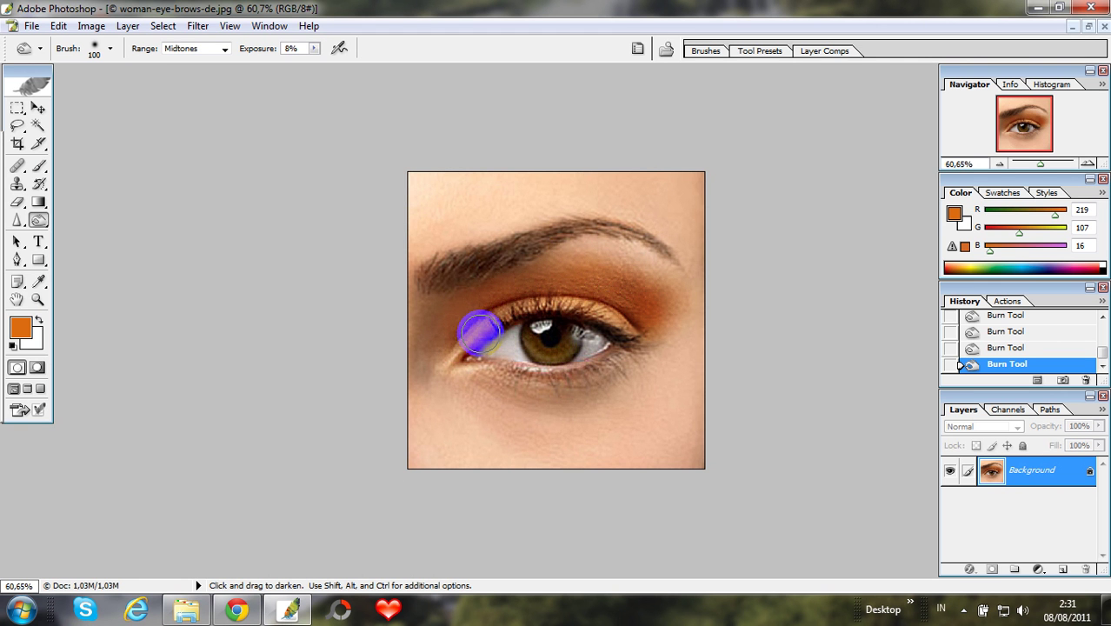
Step: Open woman-eye-brows-de from the makeup folder in Windows Photo Viewer
mouse_move(186, 608)
click(206, 540)
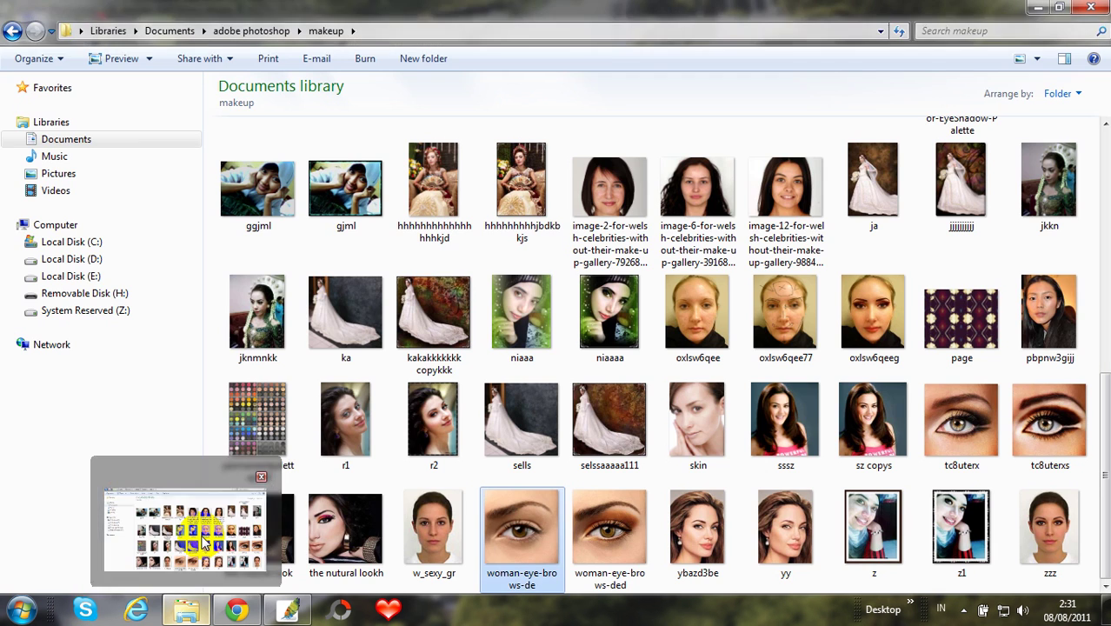
double_click(497, 532)
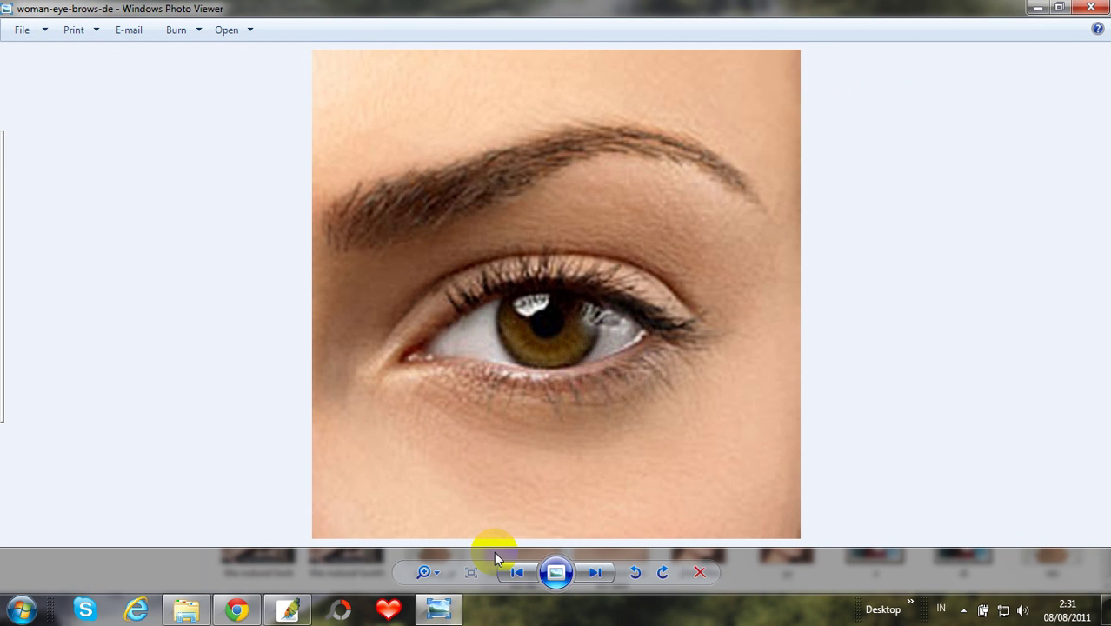
Step: Flip between woman-eye-brows-de and woman-eye-brows-ded to compare, then close the viewer
key(Right)
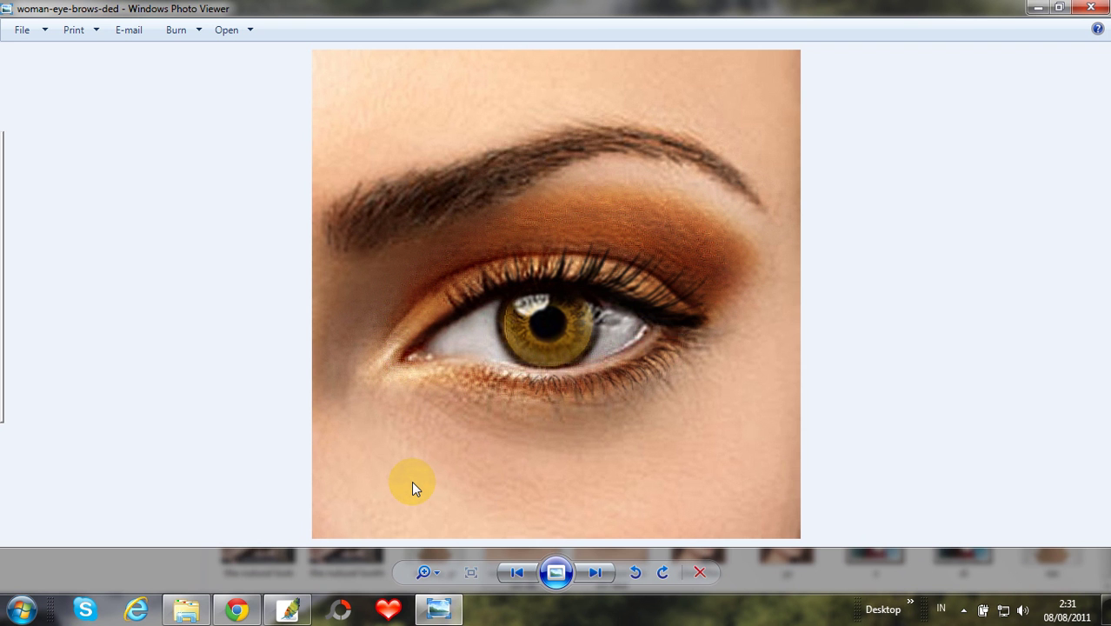
key(Left)
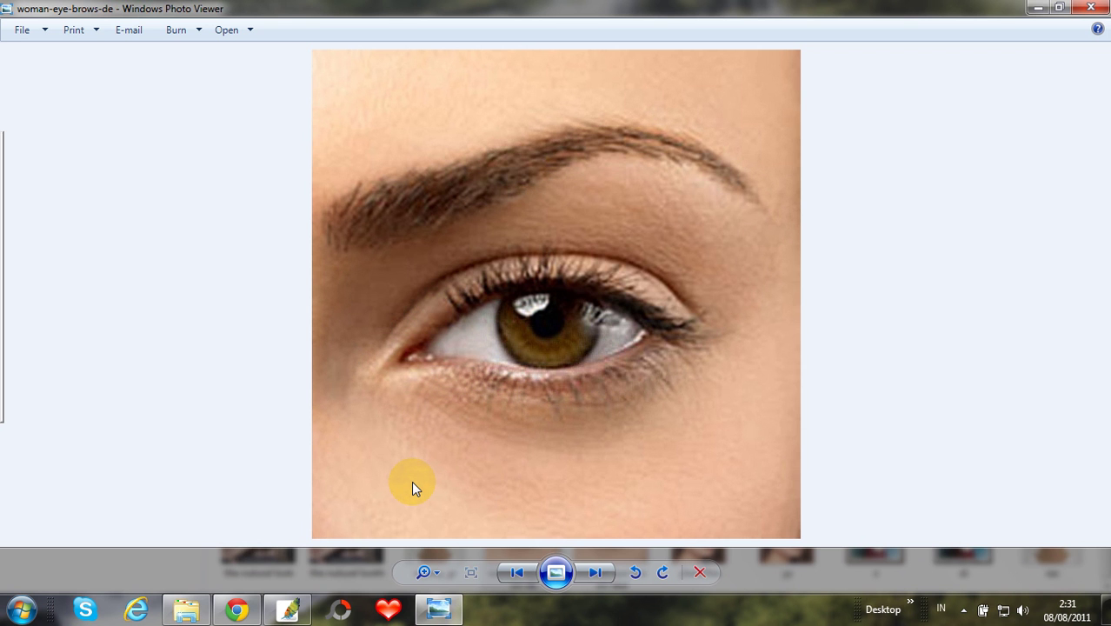
key(Right)
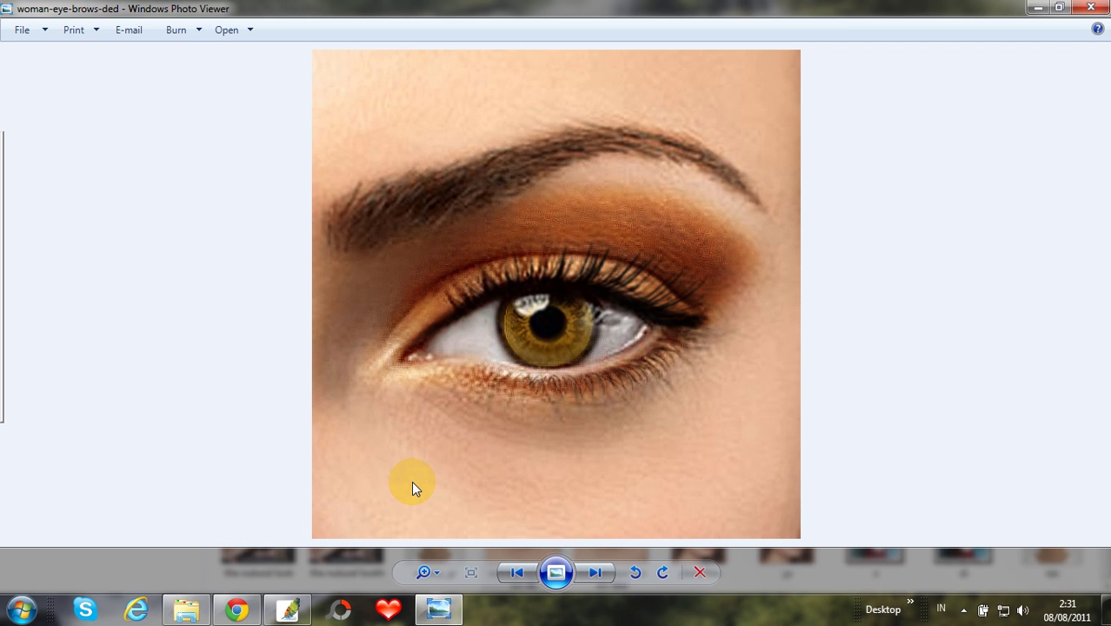
key(Left)
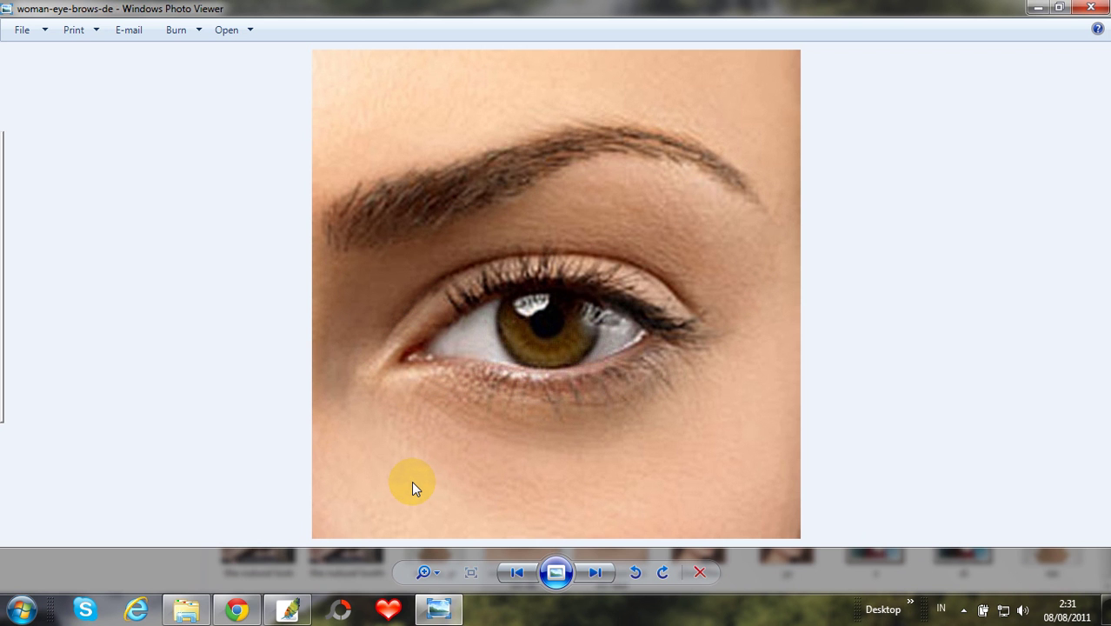
key(Right)
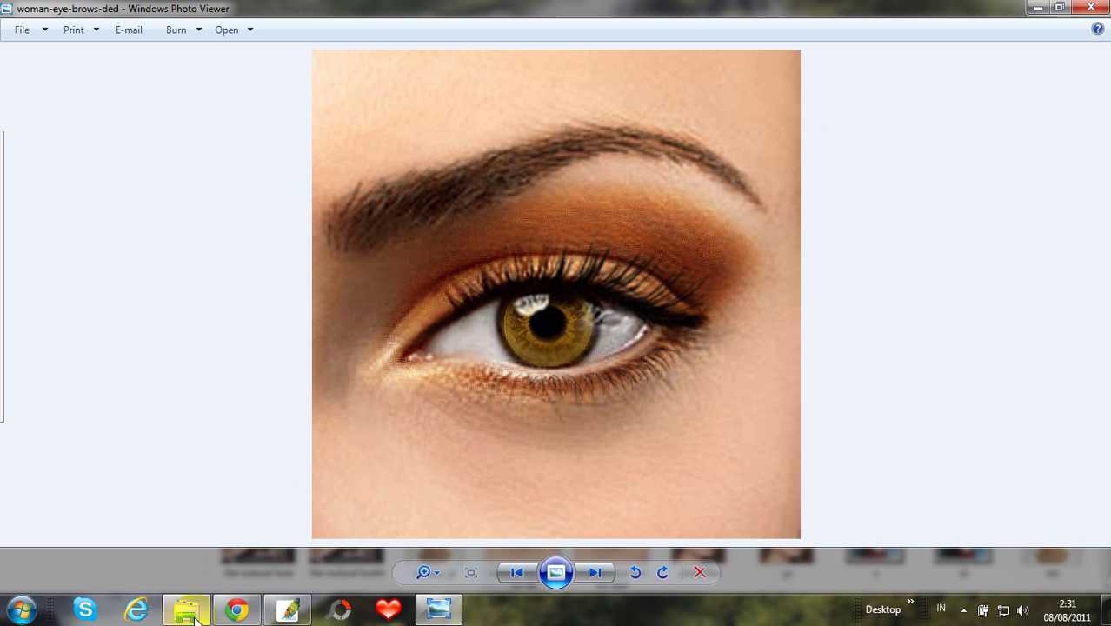
click(1091, 8)
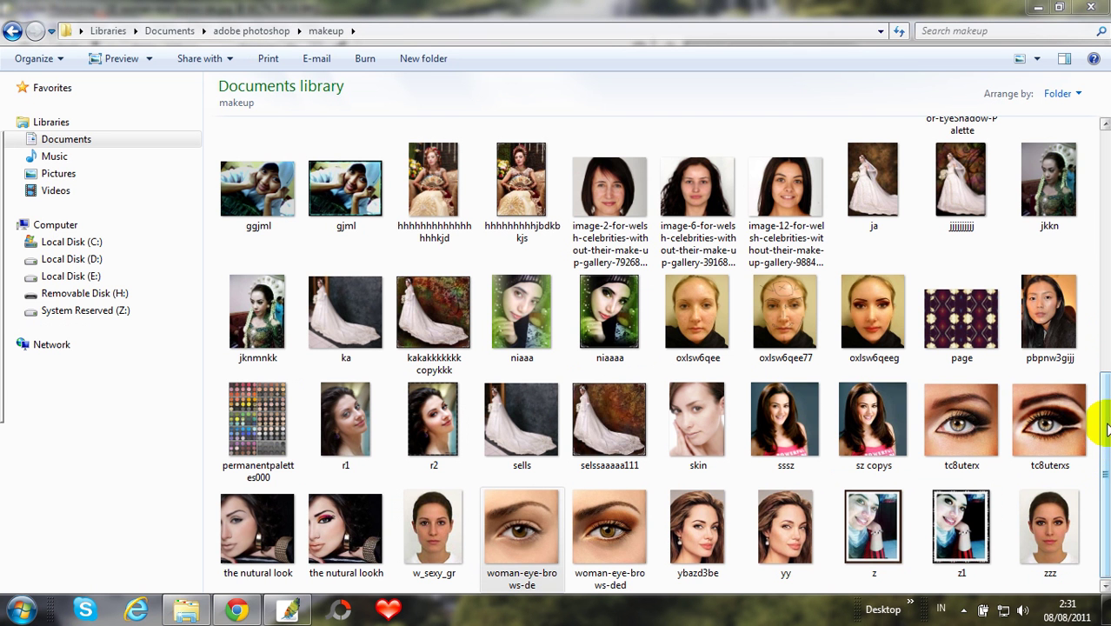
drag(1094, 447, 1097, 174)
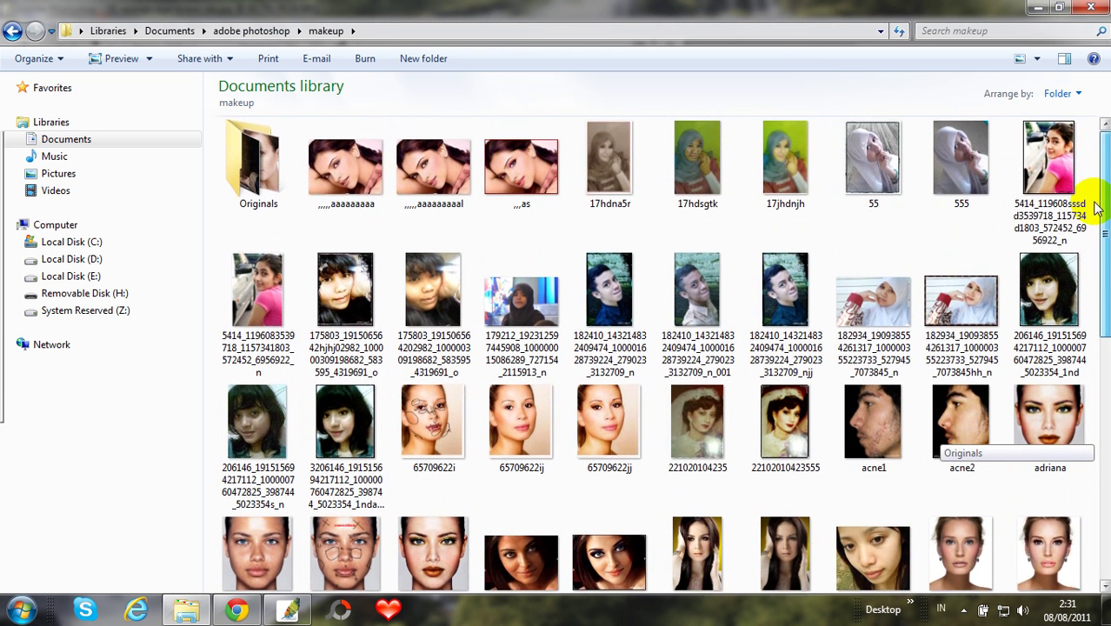
click(415, 165)
click(352, 157)
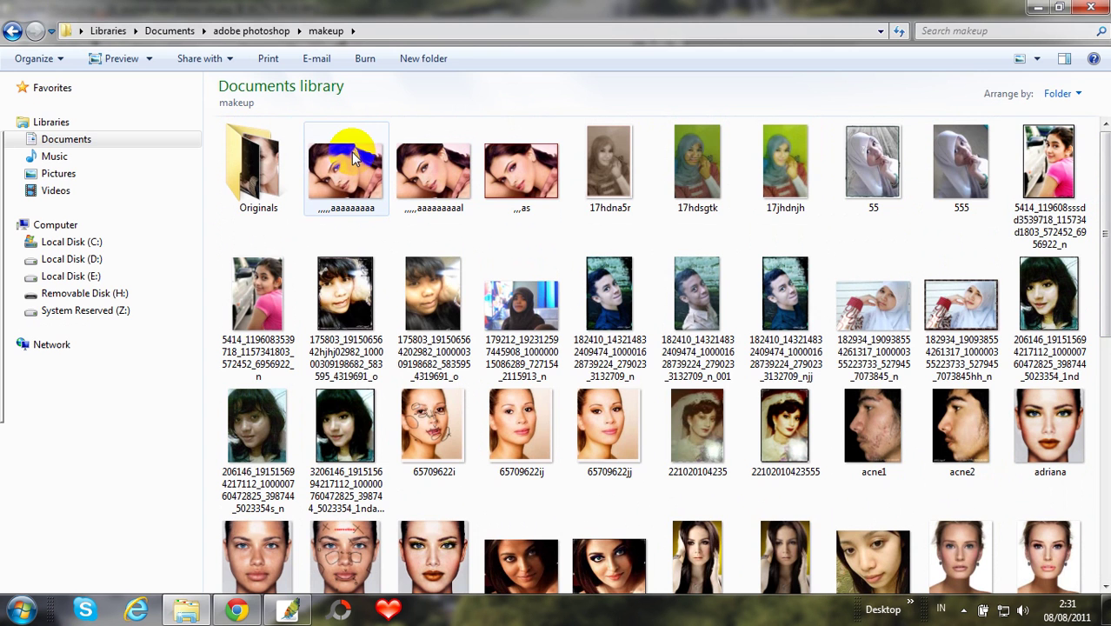
double_click(352, 157)
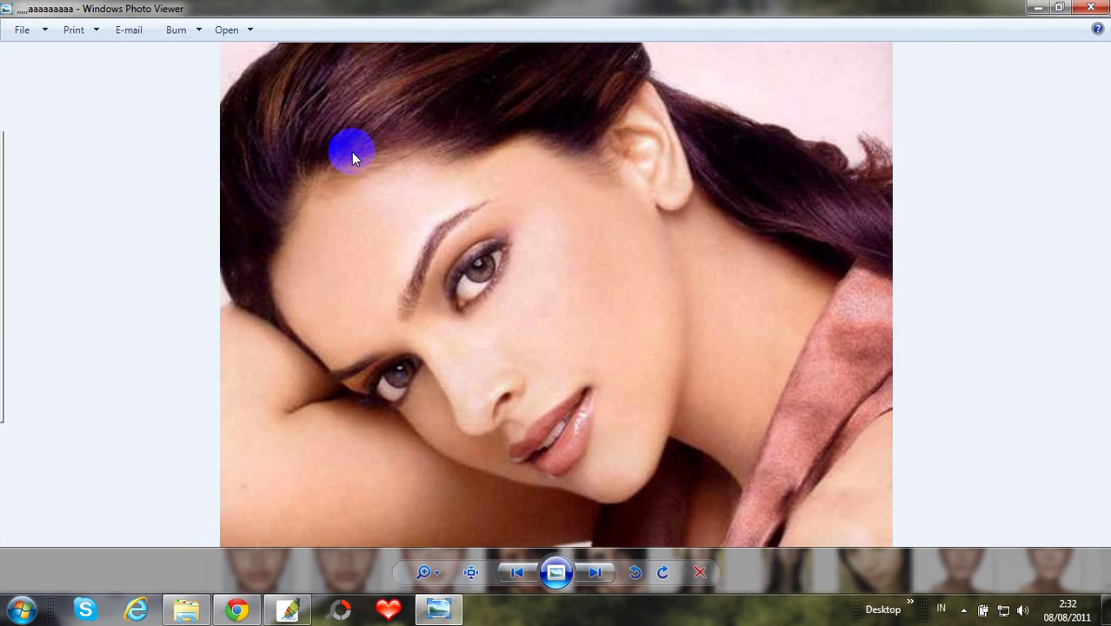
click(1090, 8)
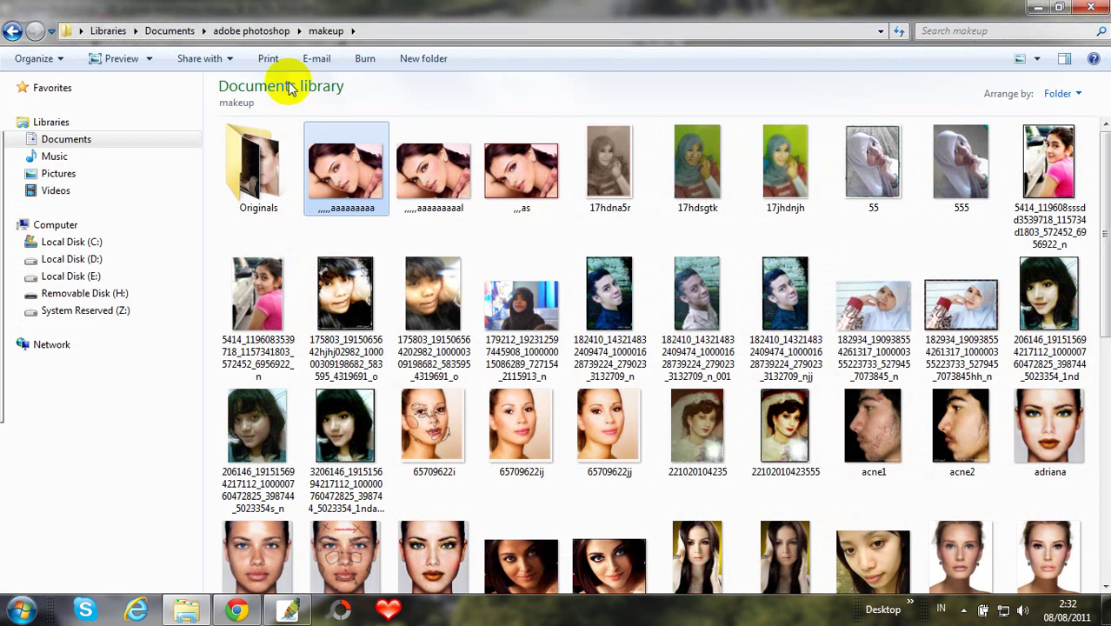
Step: Open the portrait in Photoshop, zoom in on the face, and set the foreground colour to light pink F47CA4
drag(365, 170, 628, 344)
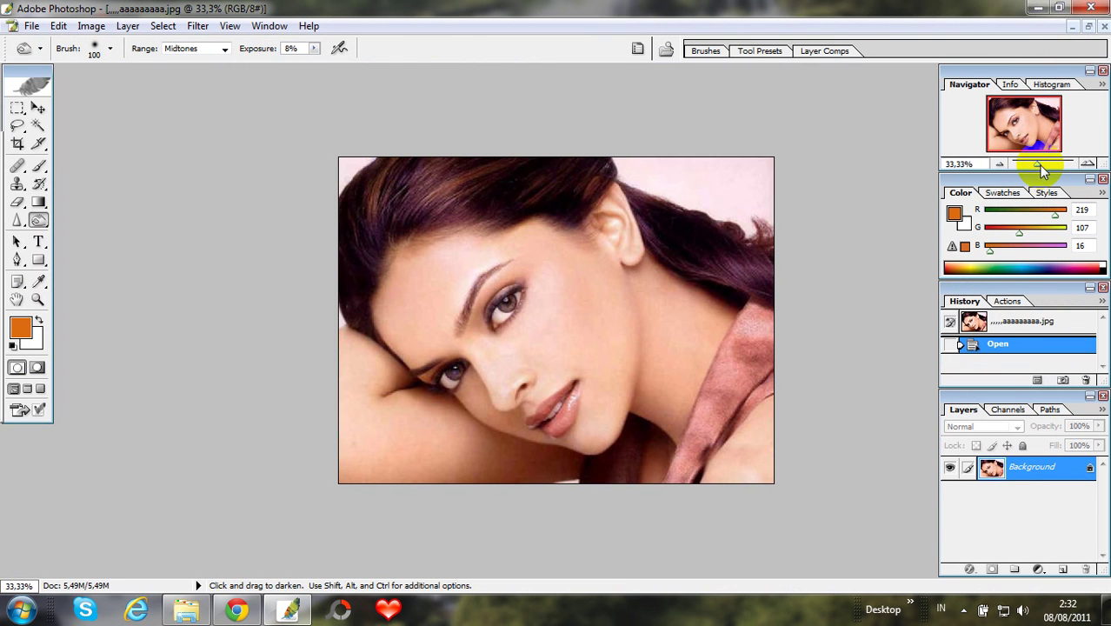
drag(1038, 168, 1044, 168)
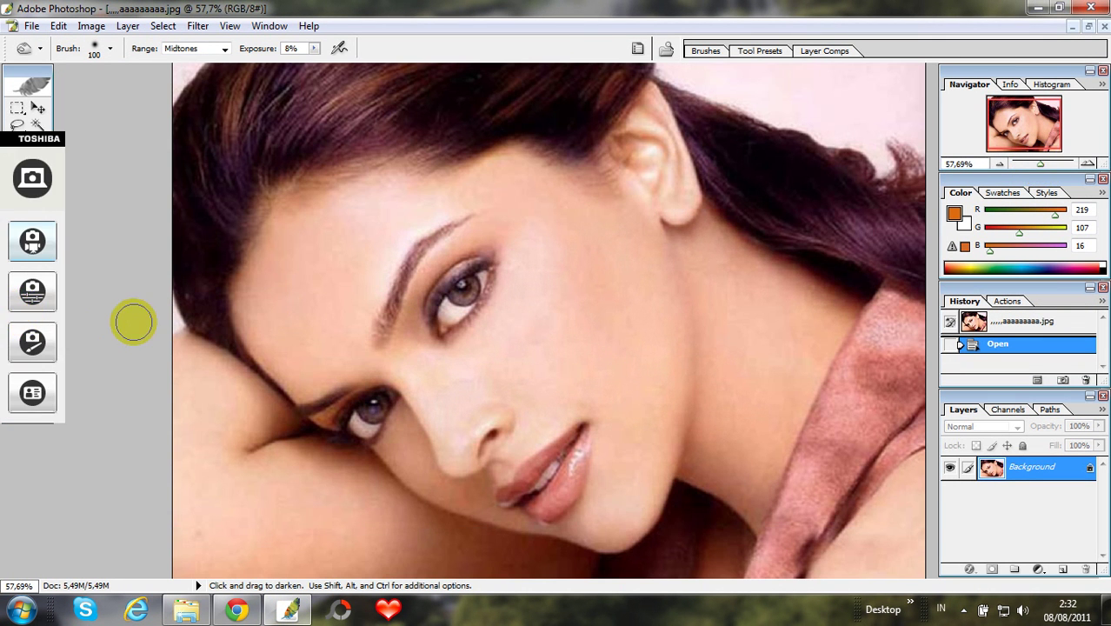
click(20, 322)
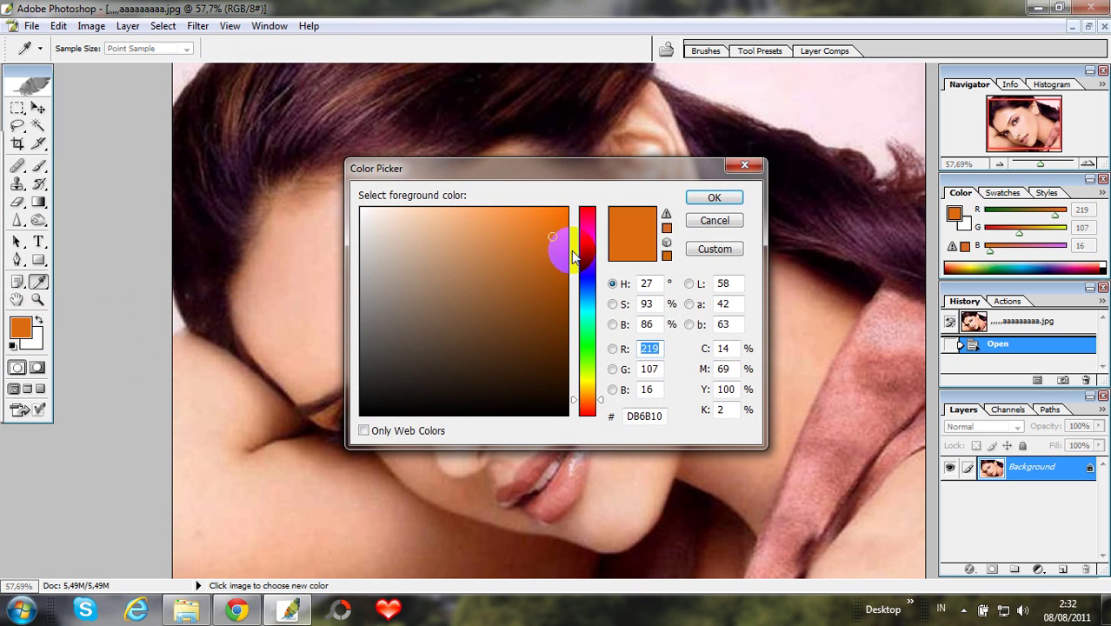
drag(584, 232, 587, 217)
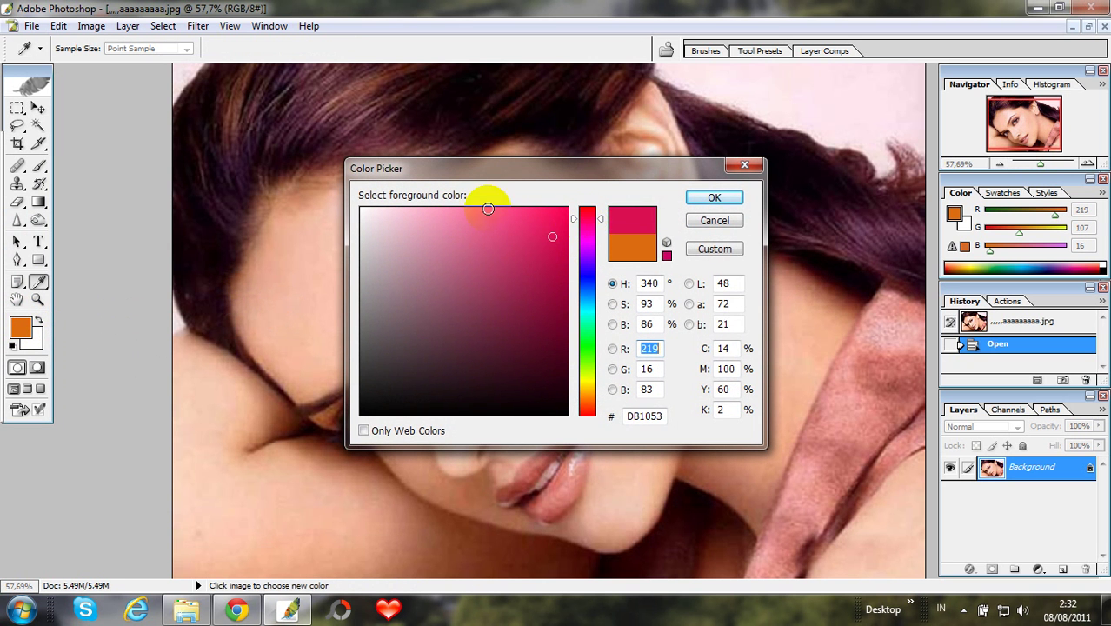
click(461, 215)
click(715, 198)
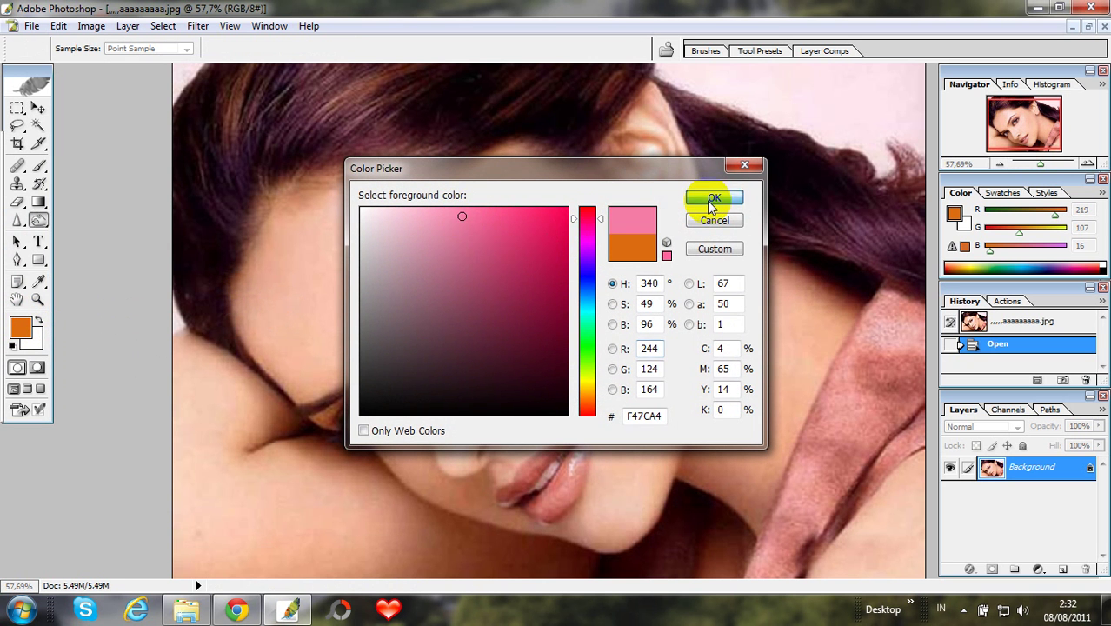
Step: Select the Brush tool with the soft 200 px preset
click(37, 166)
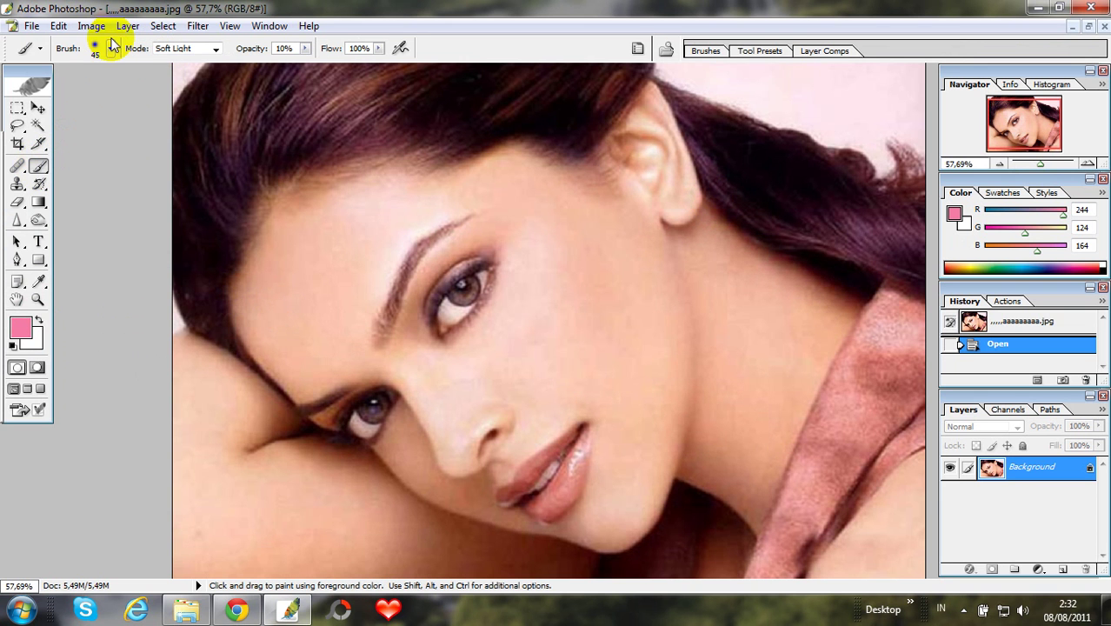
click(111, 48)
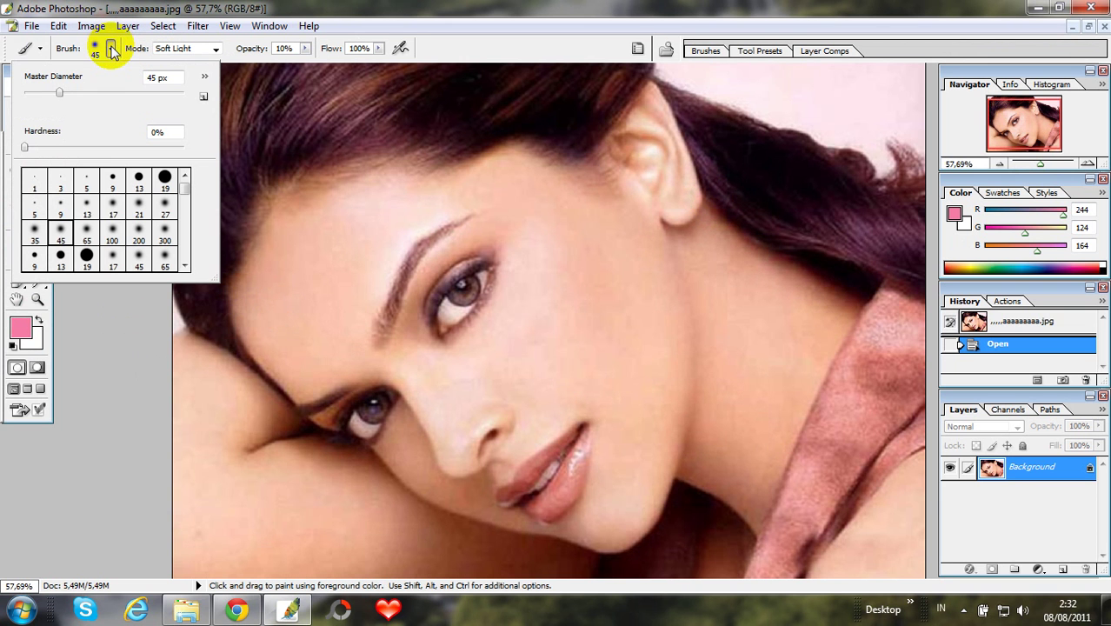
click(137, 234)
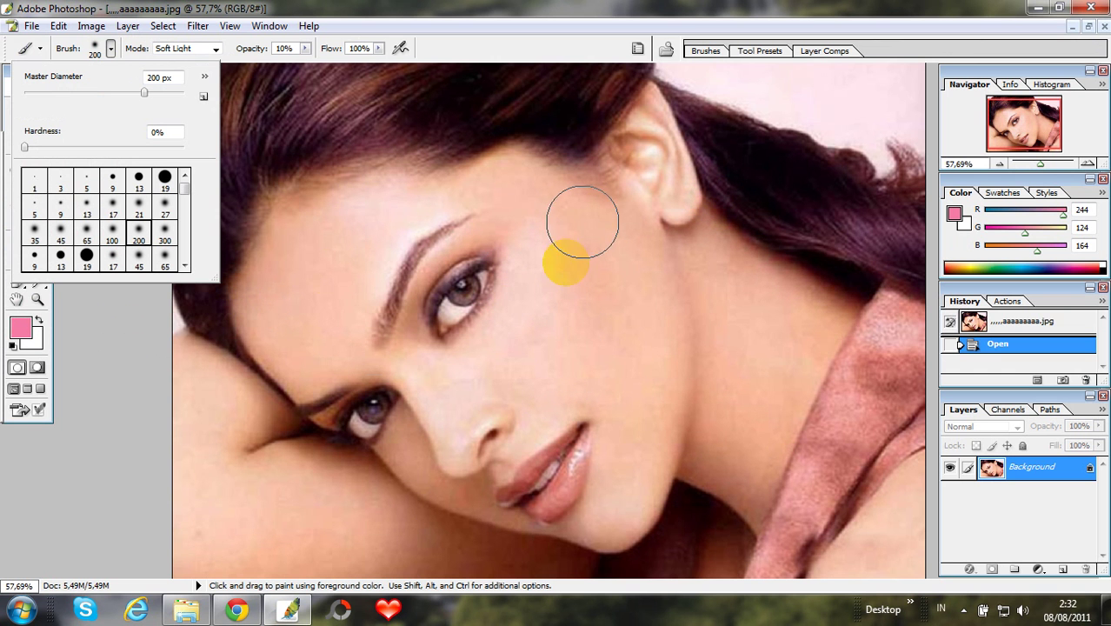
click(293, 138)
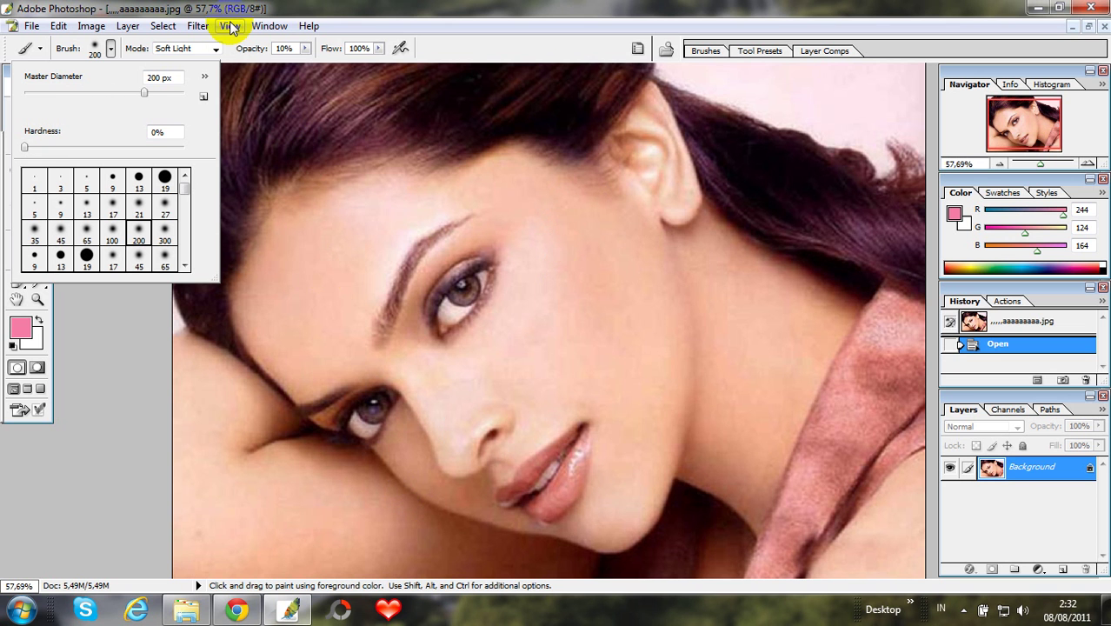
Step: Paint pink blush from the cheek toward the ear in Hard Light mode at 15% opacity
click(217, 51)
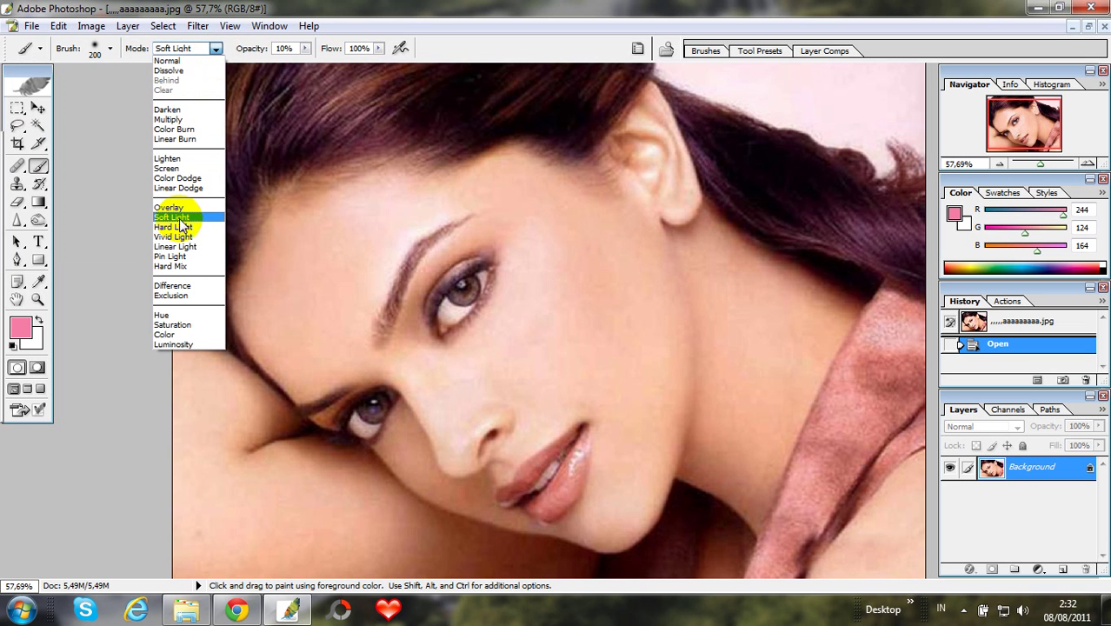
click(181, 227)
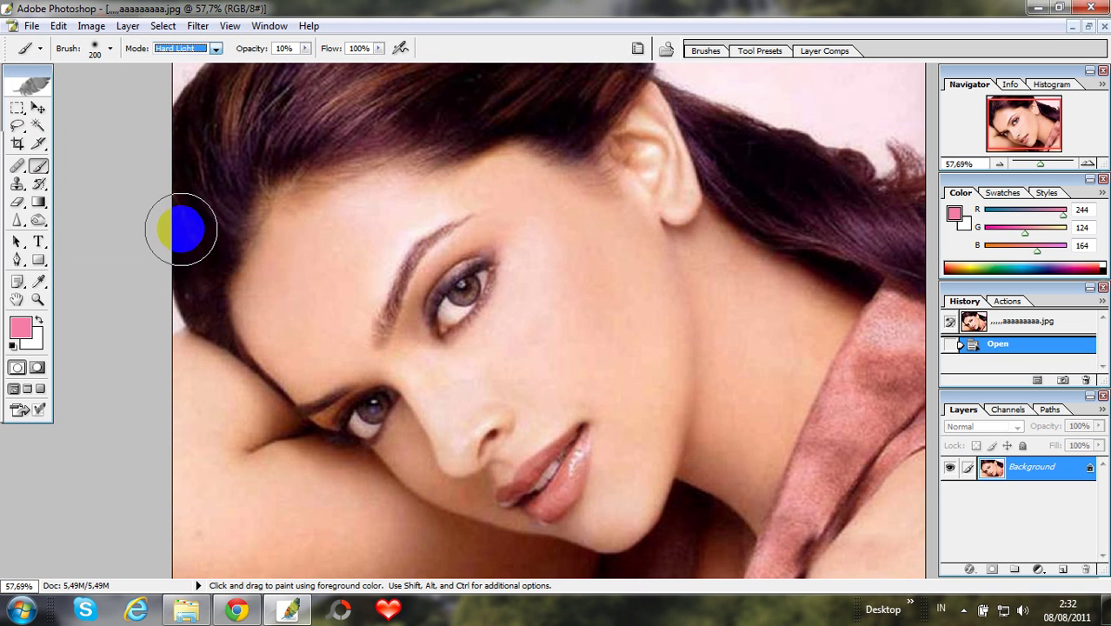
click(304, 50)
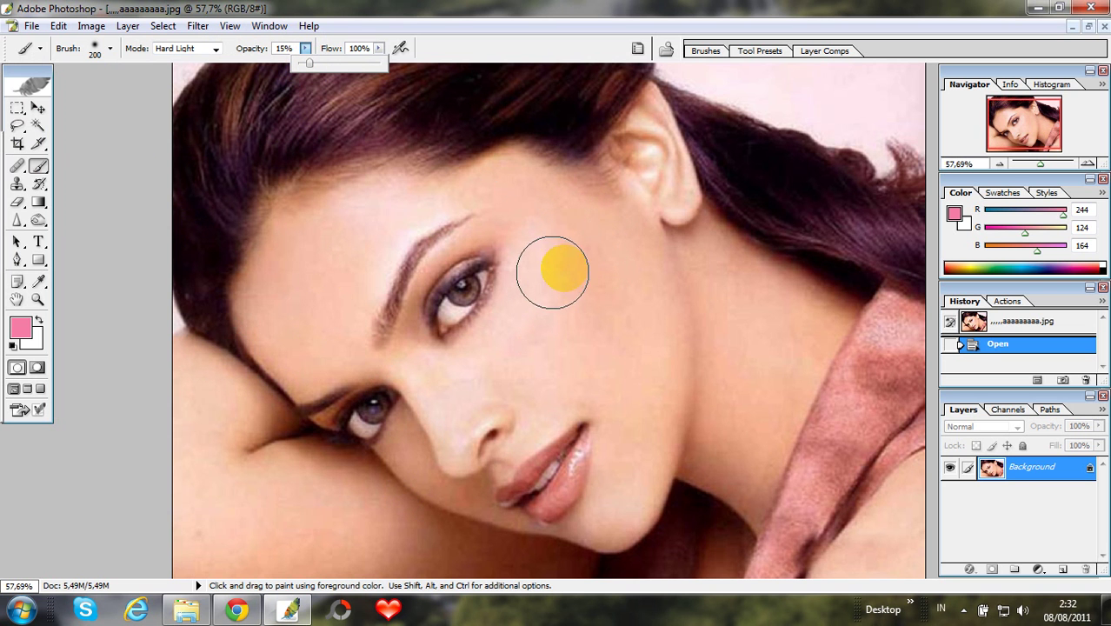
drag(563, 326, 586, 221)
click(565, 372)
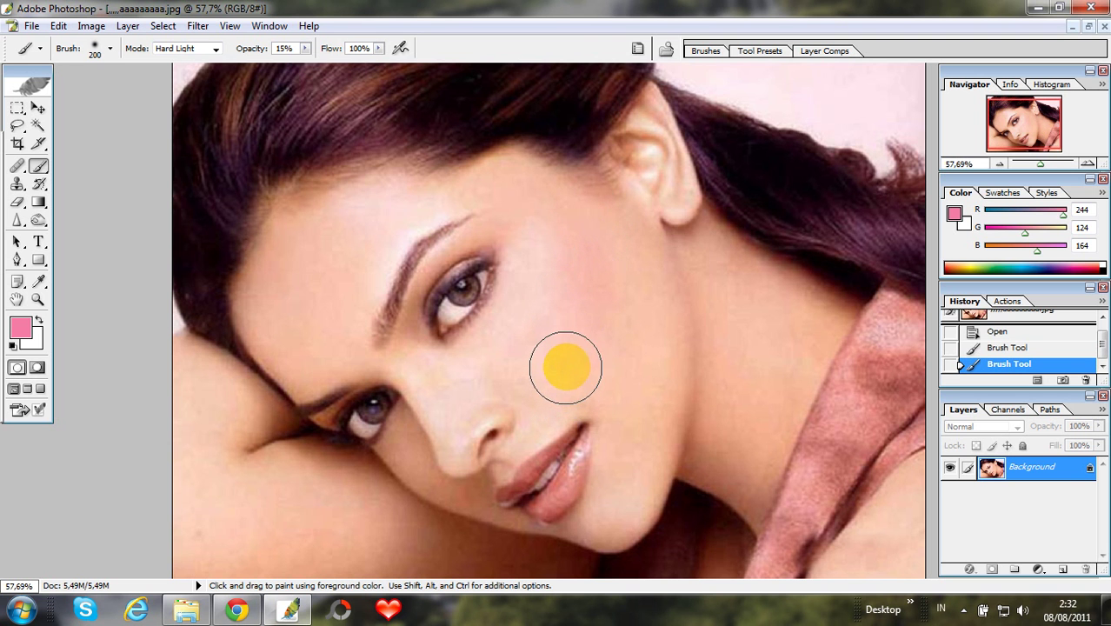
mouse_move(570, 352)
mouse_down()
mouse_move(582, 312)
mouse_move(578, 211)
mouse_up()
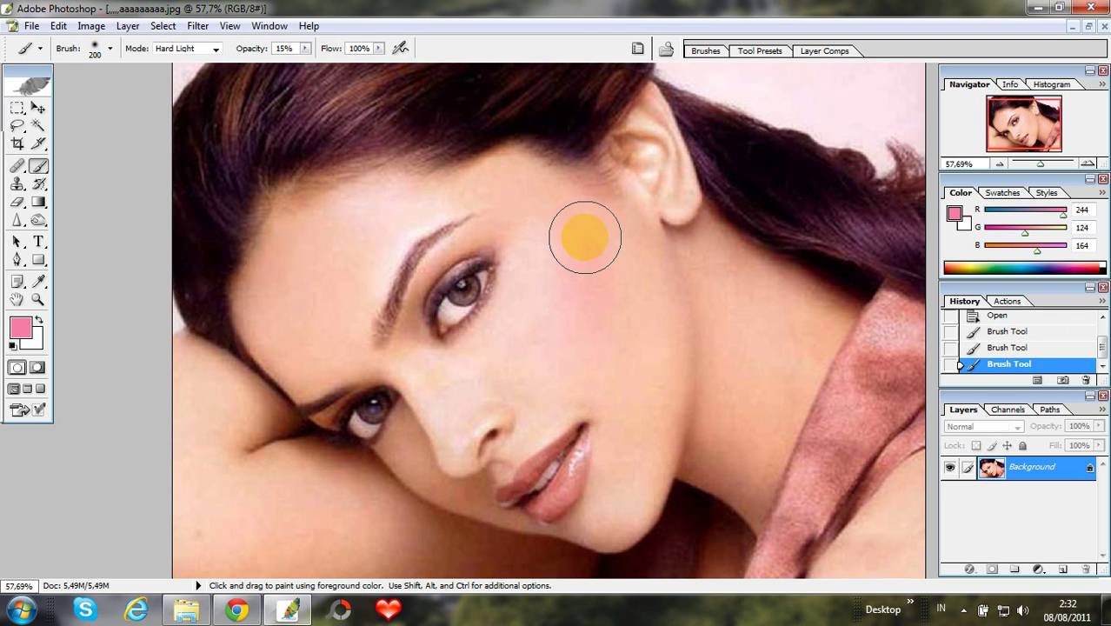
mouse_move(579, 339)
mouse_down()
mouse_move(565, 347)
mouse_move(620, 253)
mouse_move(593, 320)
mouse_move(546, 384)
mouse_move(568, 362)
mouse_move(581, 218)
mouse_move(558, 327)
mouse_move(726, 76)
mouse_up()
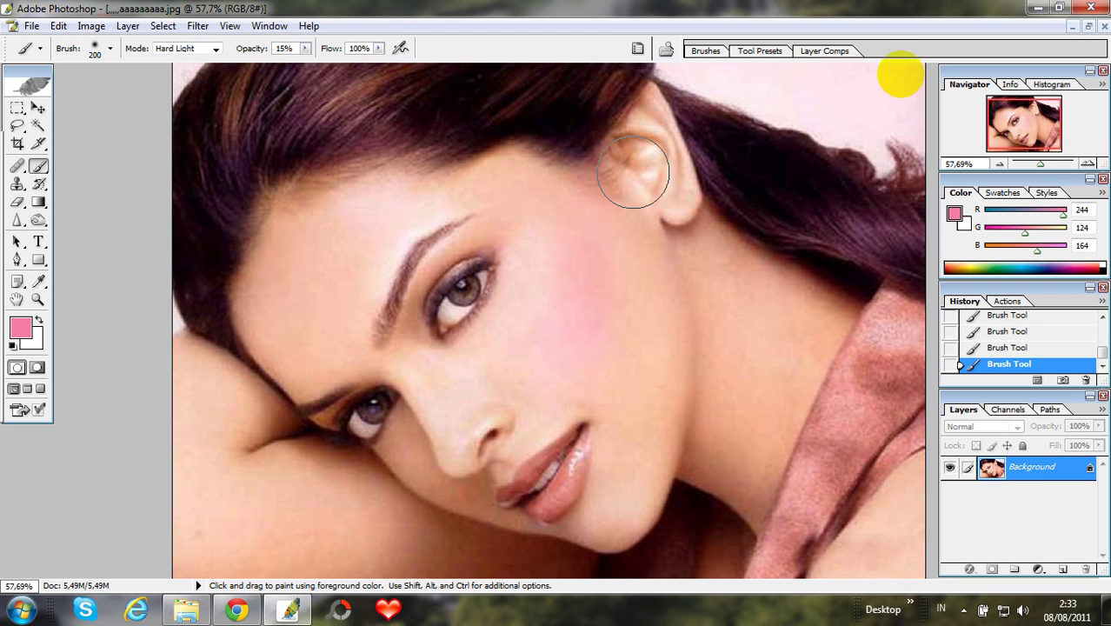
Step: Switch to a soft 45 px brush and add pink to the other cheek near the chin
drag(1059, 163, 1043, 168)
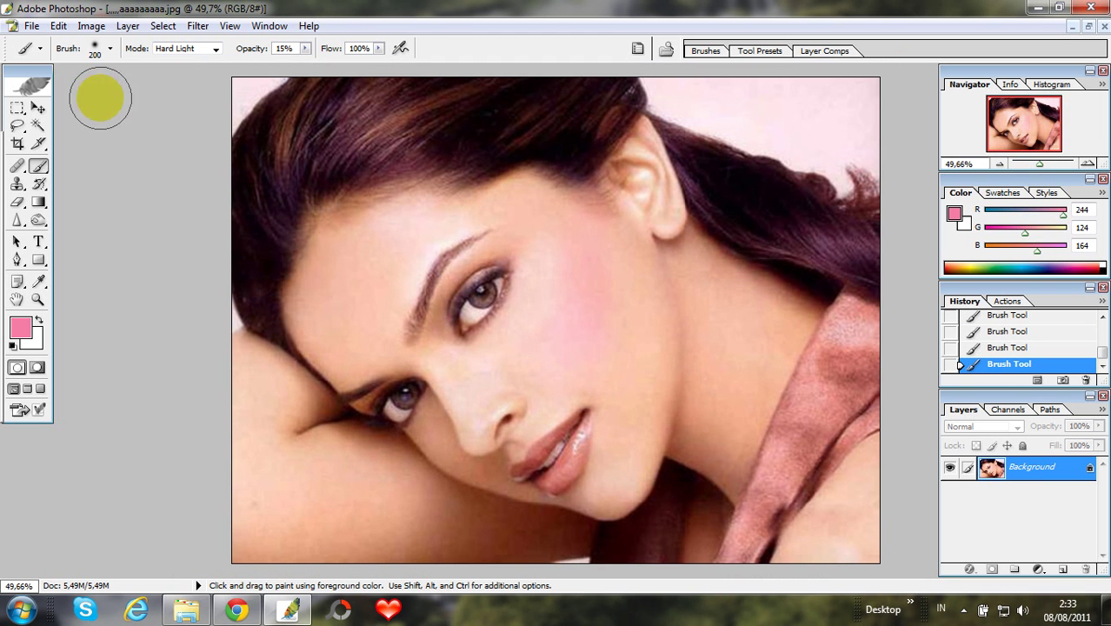
click(110, 48)
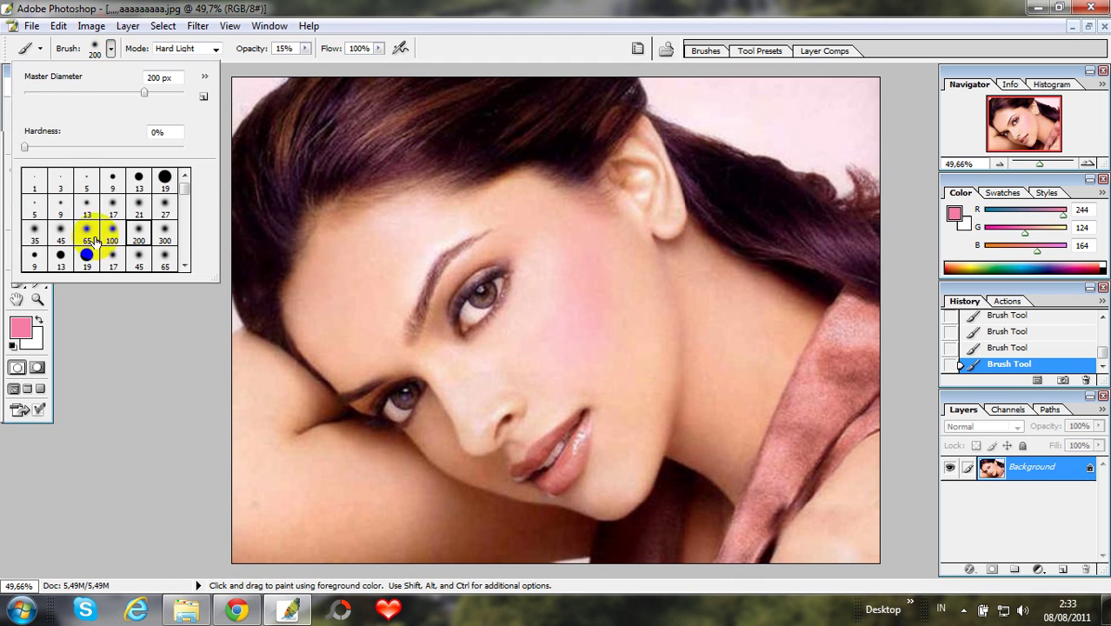
click(61, 231)
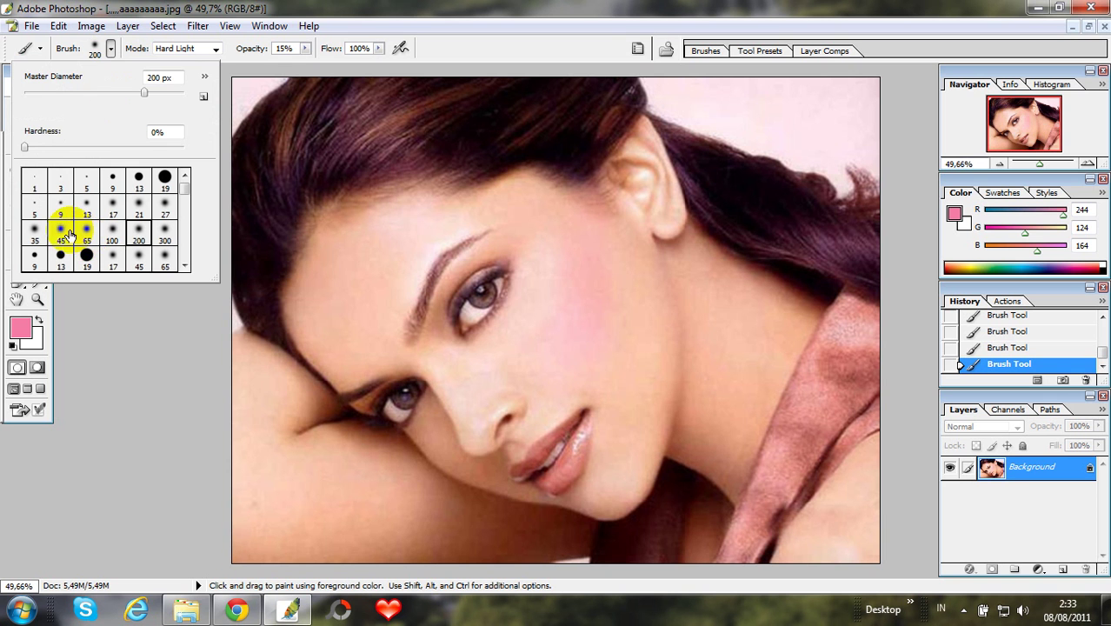
click(484, 478)
mouse_move(484, 478)
mouse_down()
mouse_move(434, 461)
mouse_move(493, 489)
mouse_move(458, 453)
mouse_move(494, 459)
mouse_move(480, 480)
mouse_up()
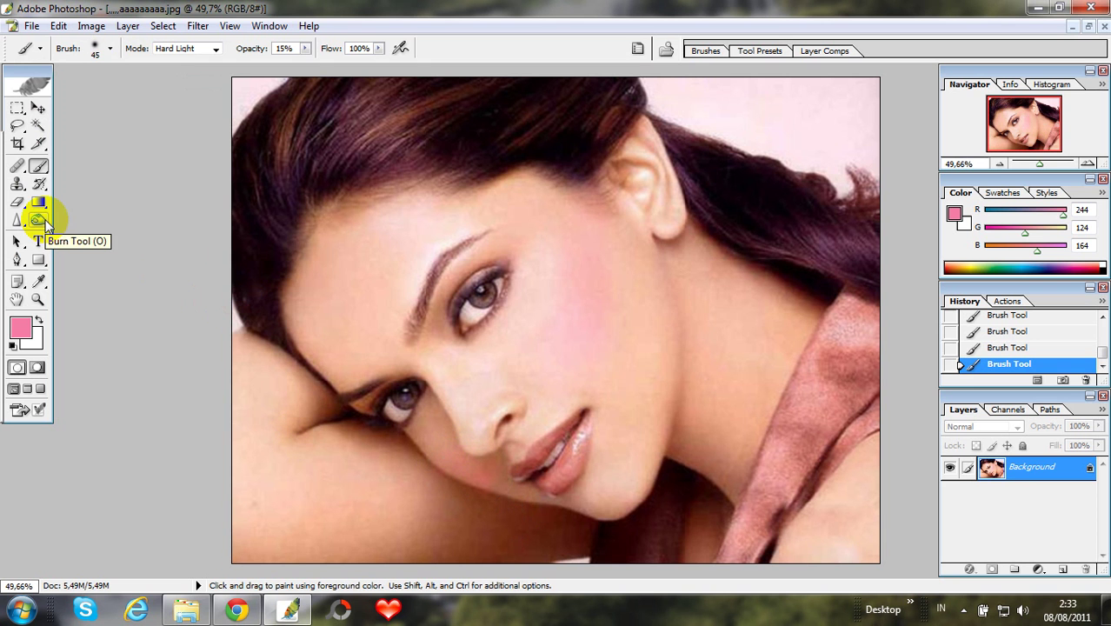
click(40, 221)
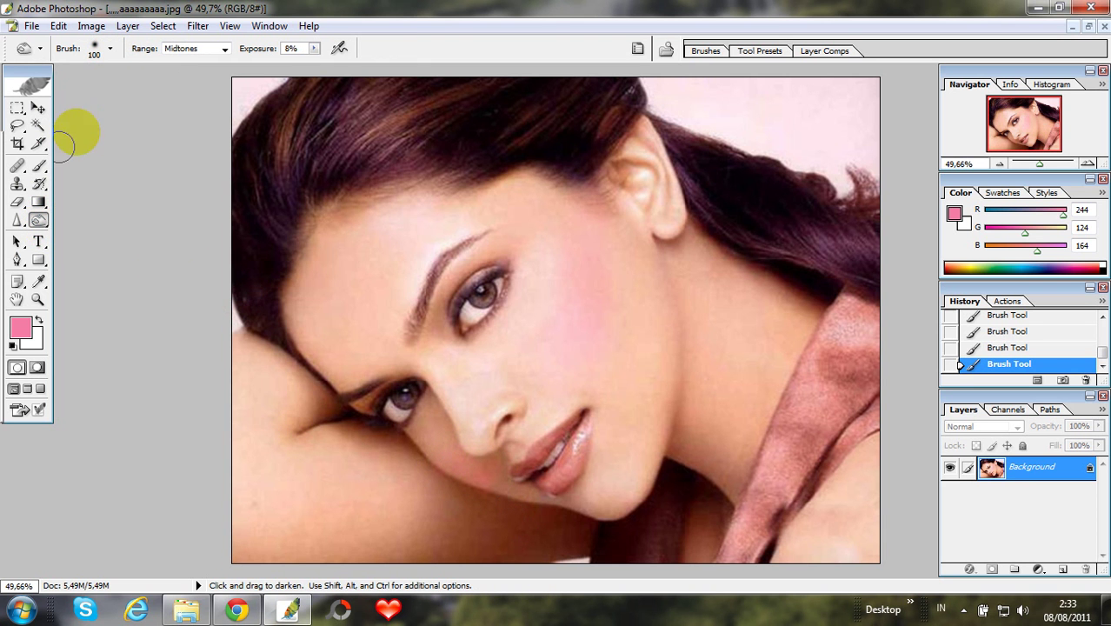
Step: Burn at 8% exposure under the cheekbone, toward the ear, and down toward the jaw
click(293, 50)
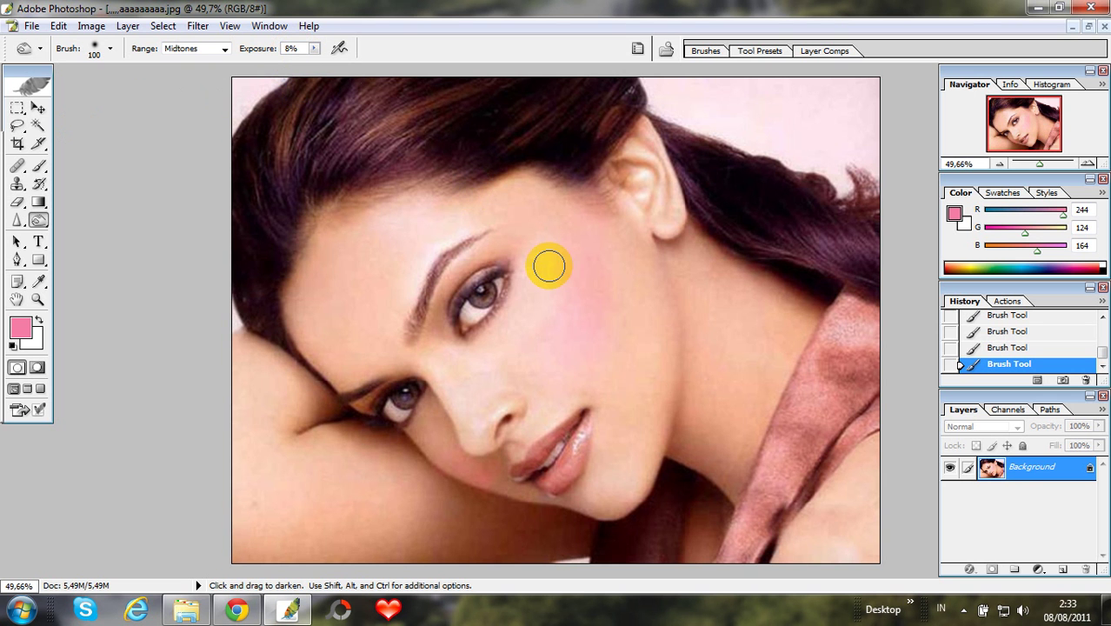
mouse_move(561, 263)
mouse_down()
mouse_move(608, 258)
mouse_move(609, 228)
mouse_move(606, 335)
mouse_up()
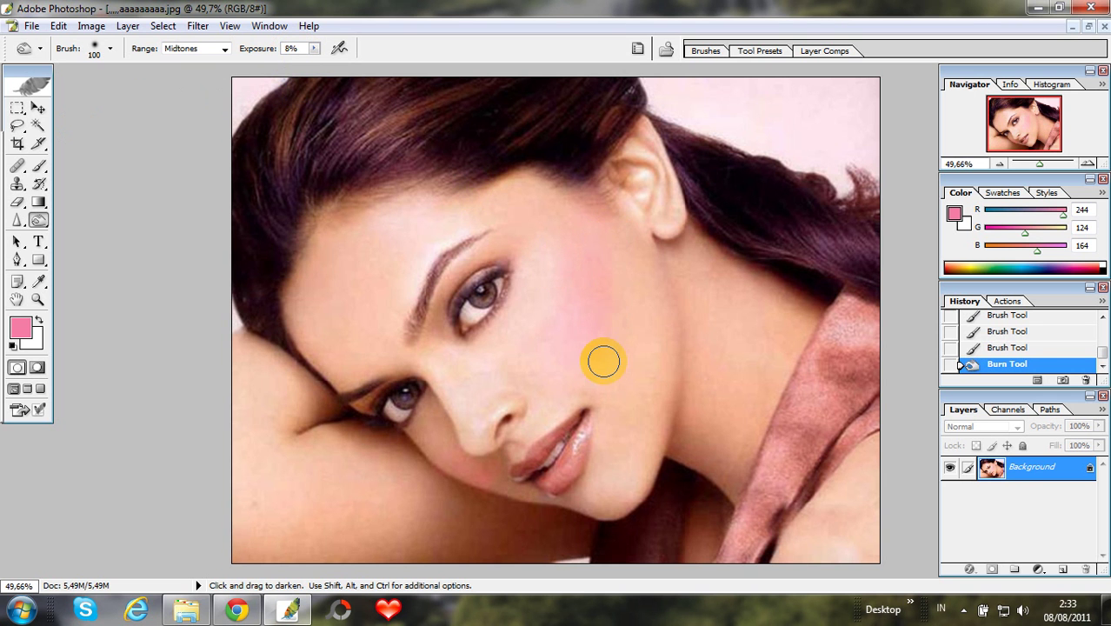
mouse_move(604, 361)
mouse_down()
mouse_move(615, 227)
mouse_move(608, 337)
mouse_move(617, 231)
mouse_move(615, 308)
mouse_move(620, 253)
mouse_move(607, 290)
mouse_up()
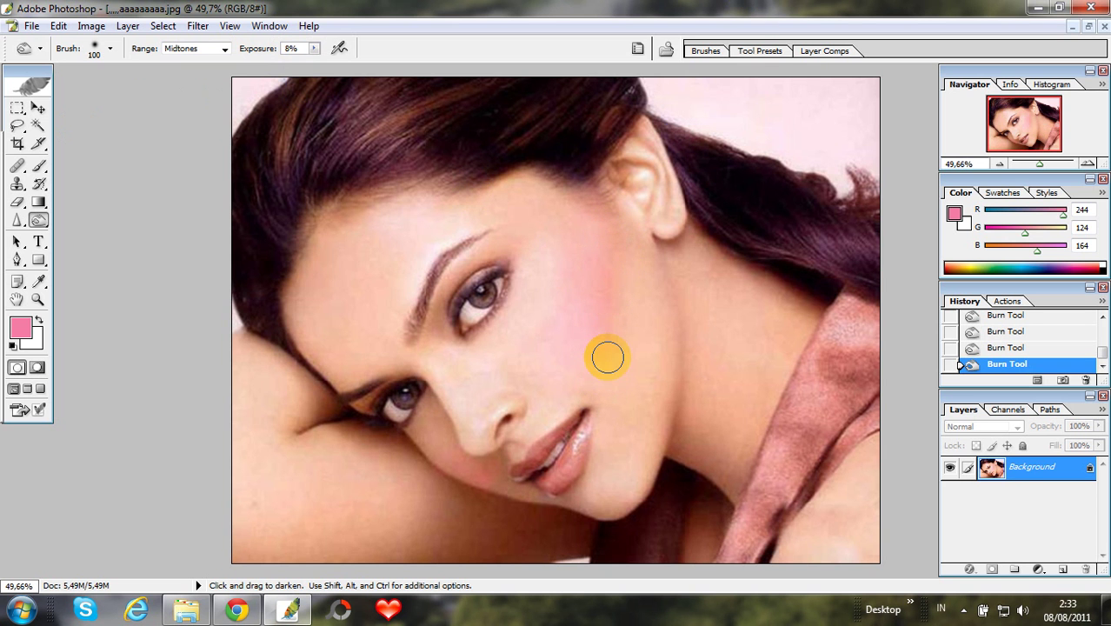
mouse_move(513, 265)
mouse_down()
mouse_move(447, 503)
mouse_move(491, 476)
mouse_move(493, 489)
mouse_move(489, 474)
mouse_move(487, 492)
mouse_up()
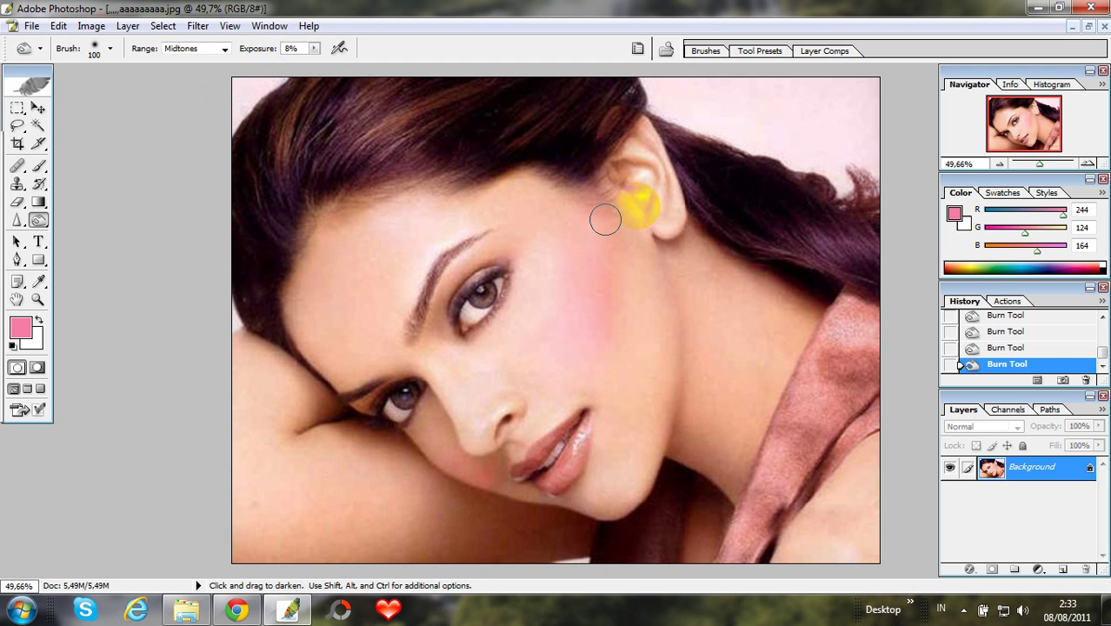
drag(1042, 167, 1037, 168)
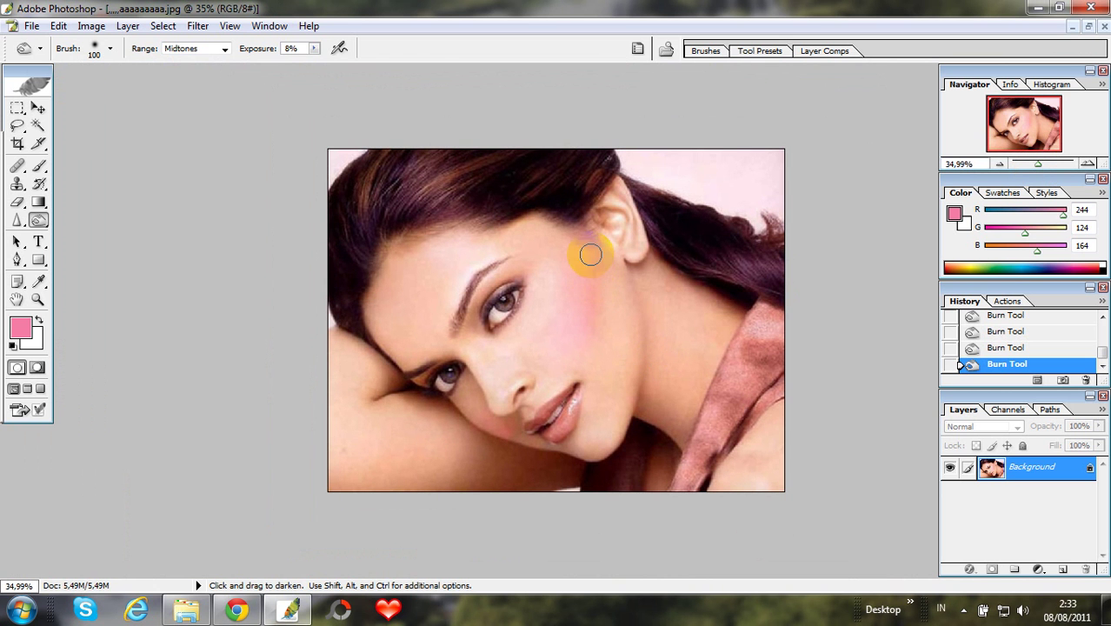
Step: Compare against the original History snapshot, restore the last Burn Tool state, then quit Photoshop
drag(1101, 351, 1100, 330)
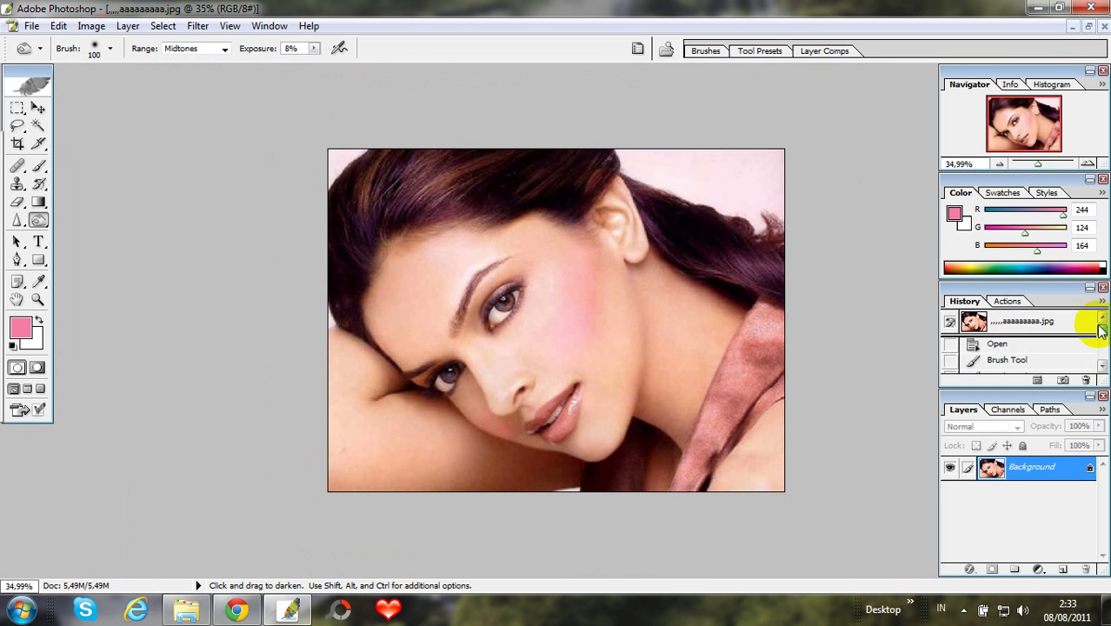
click(1069, 321)
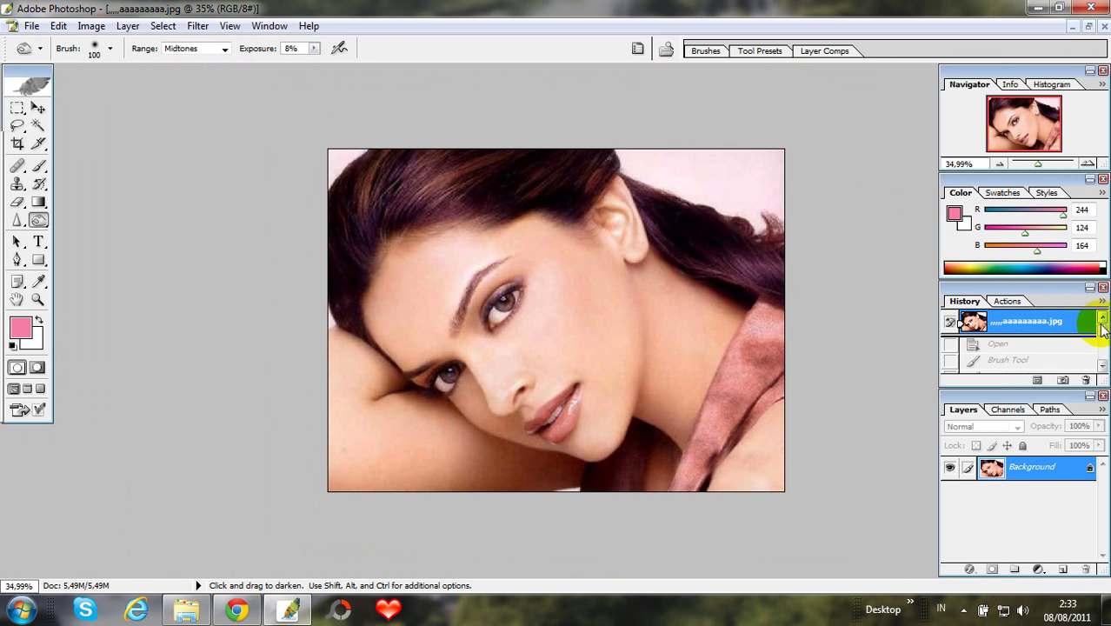
drag(1102, 329, 1091, 363)
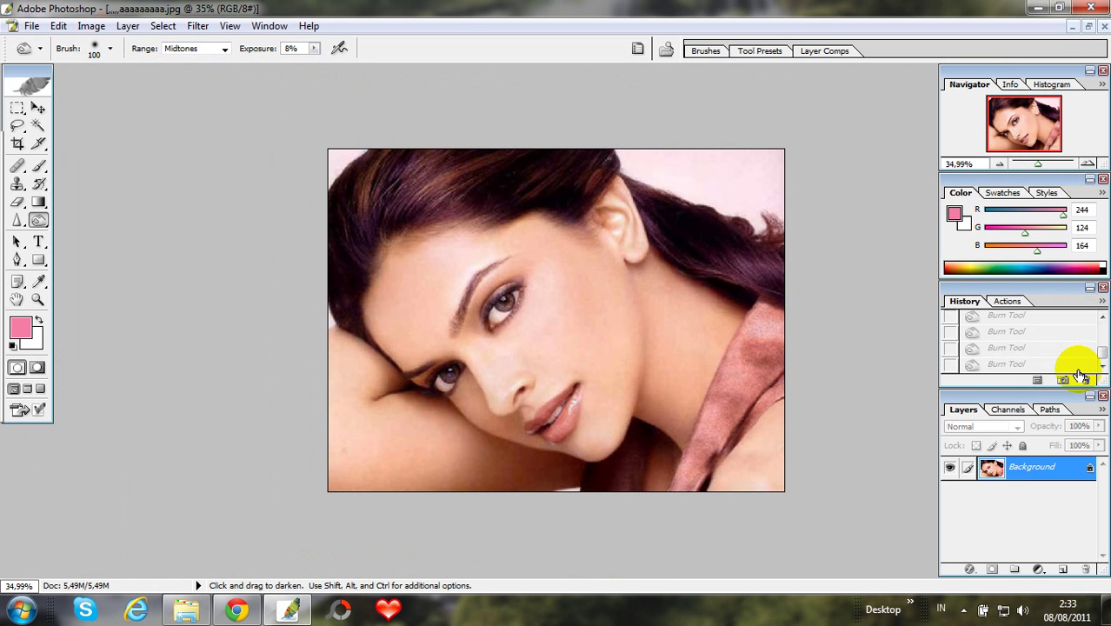
click(1079, 369)
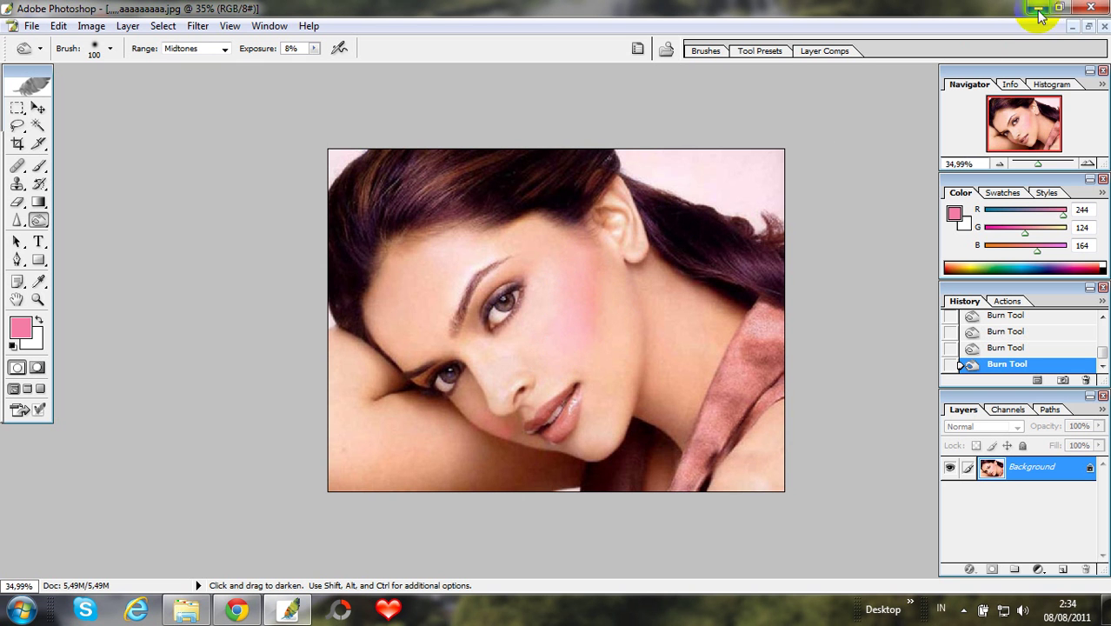
click(1089, 9)
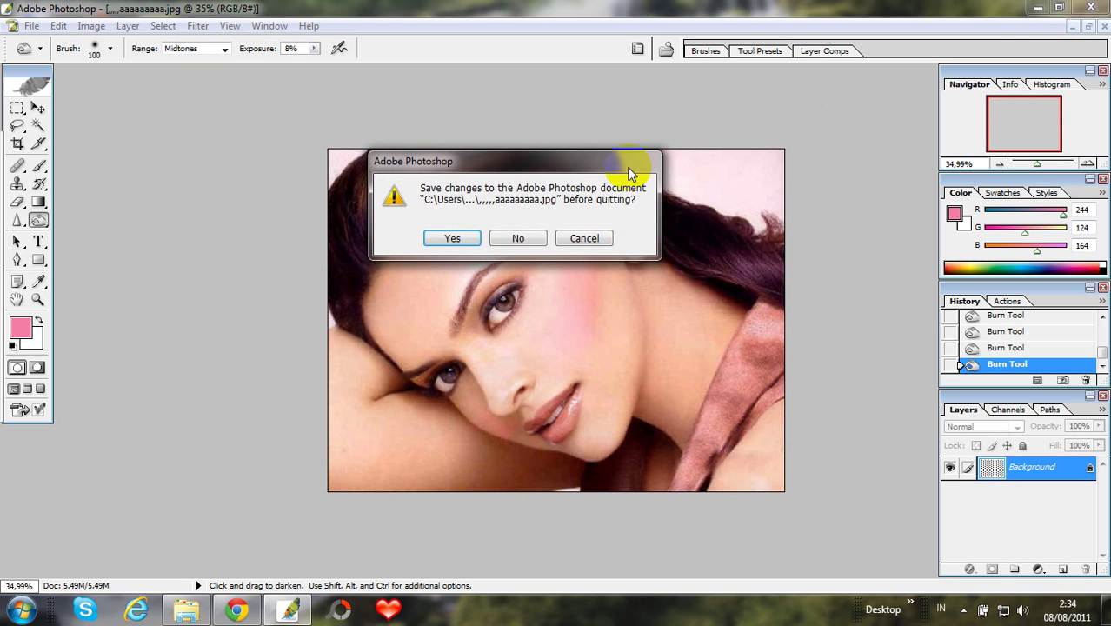
Step: Discard unsaved changes to the portrait and woman-eye-brows-de.jpg so both close
click(518, 240)
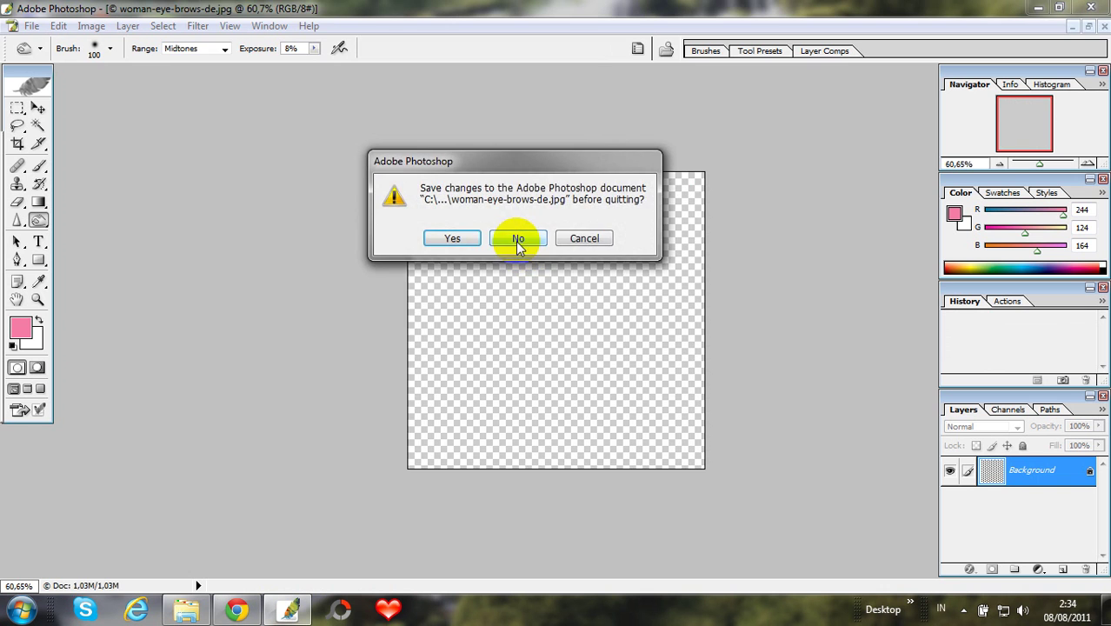
click(516, 239)
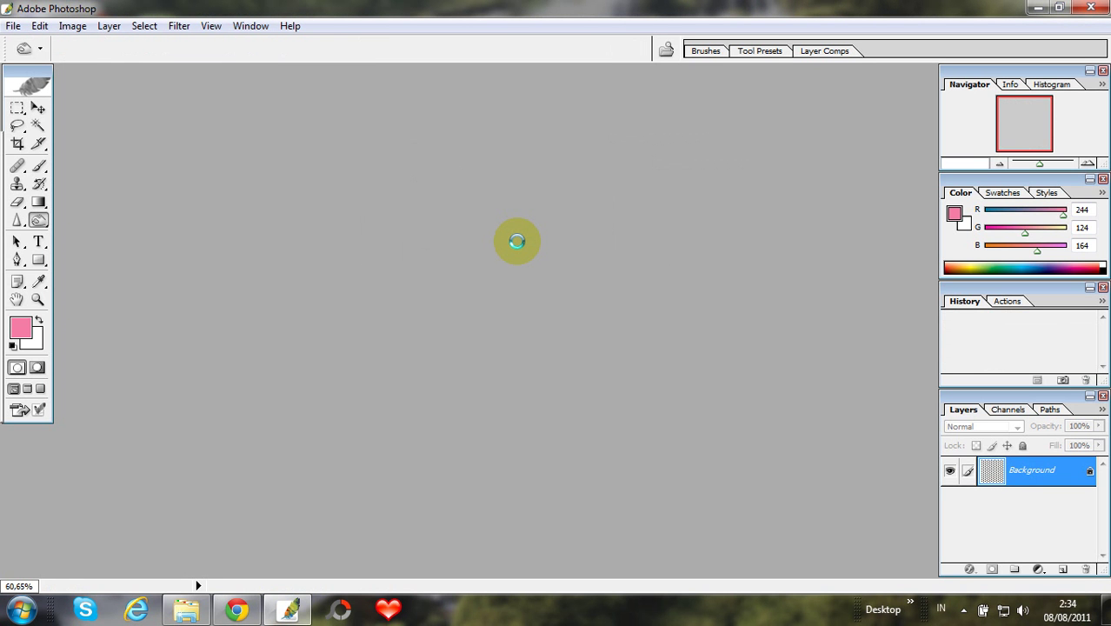